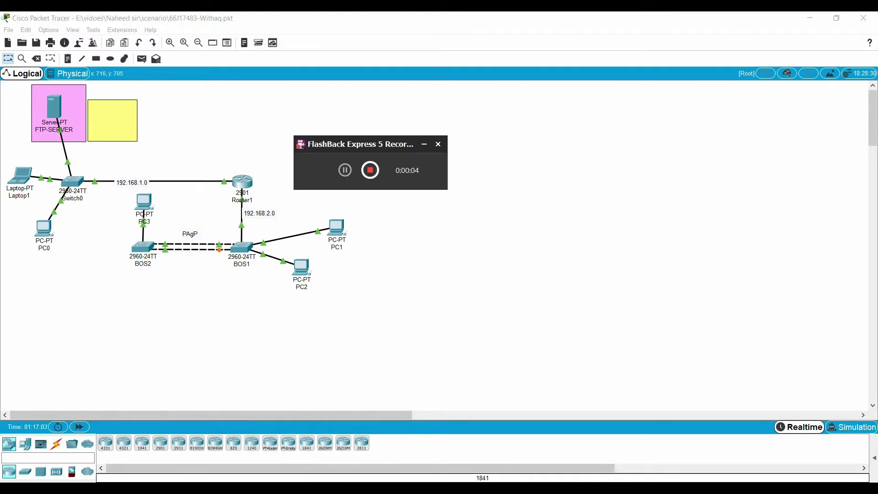
- Place a Server from End Devices in the yellow box and rename it Web Server0
click(426, 146)
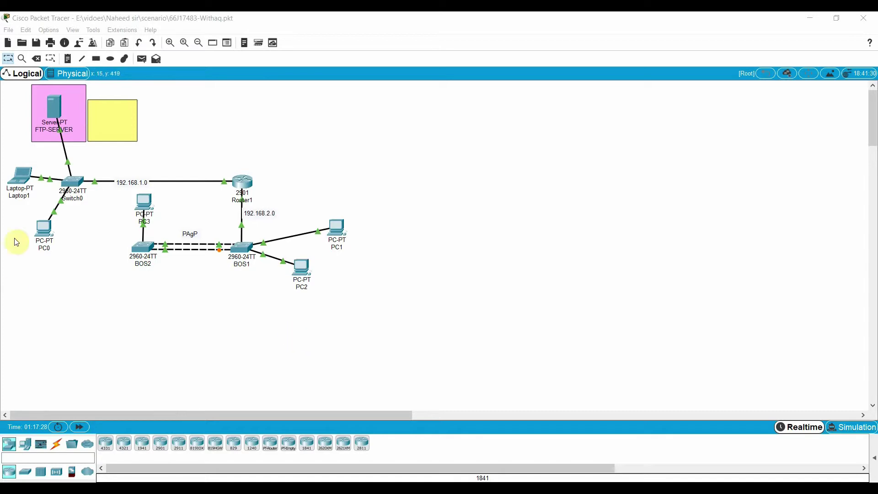
click(27, 450)
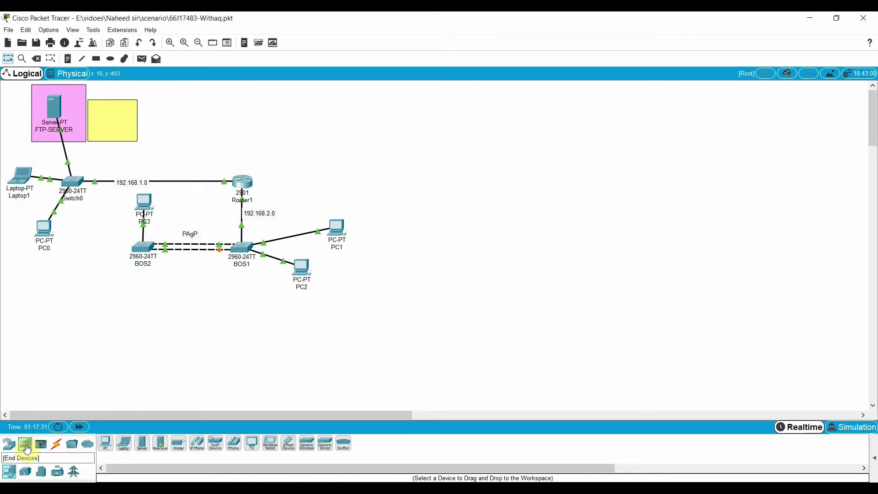
click(142, 443)
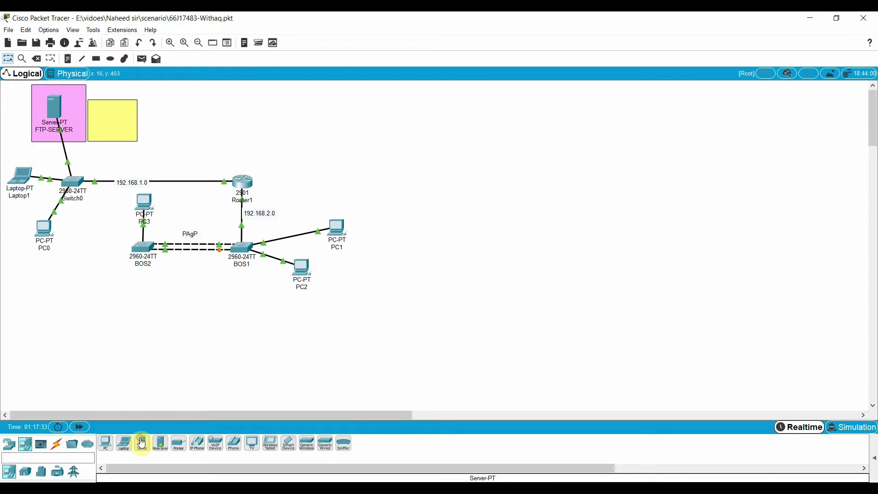
click(108, 118)
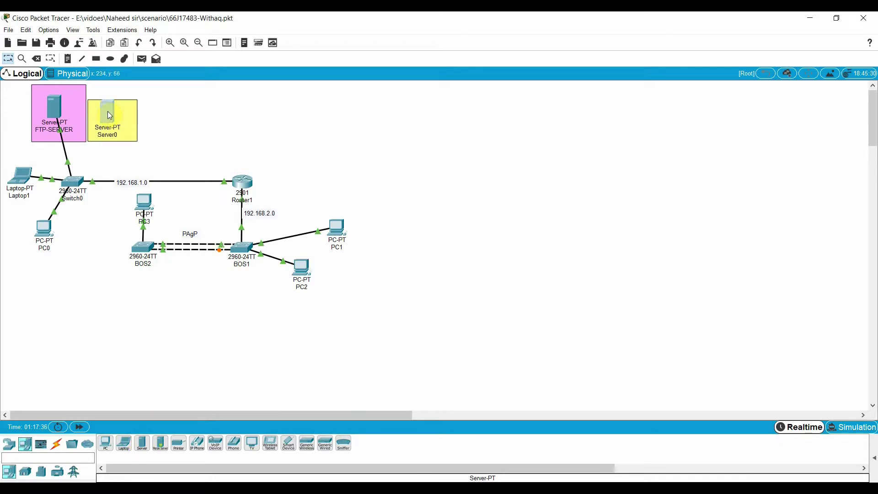
click(107, 136)
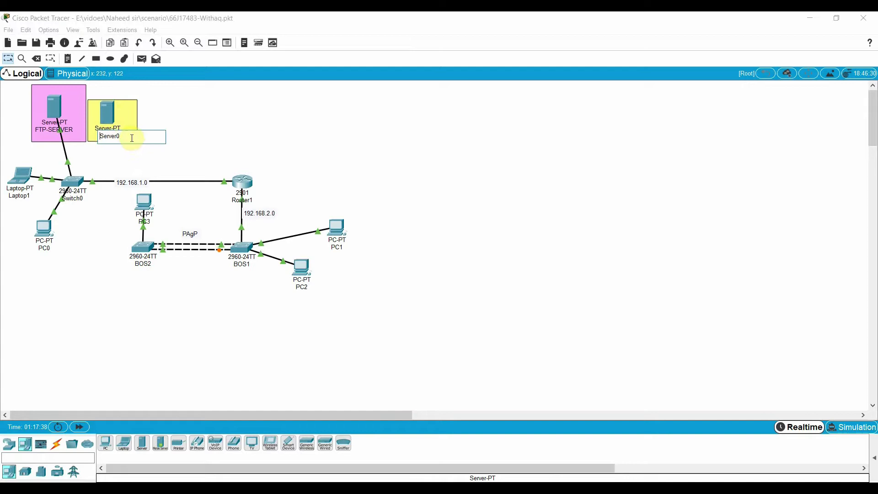
text(Web)
click(177, 163)
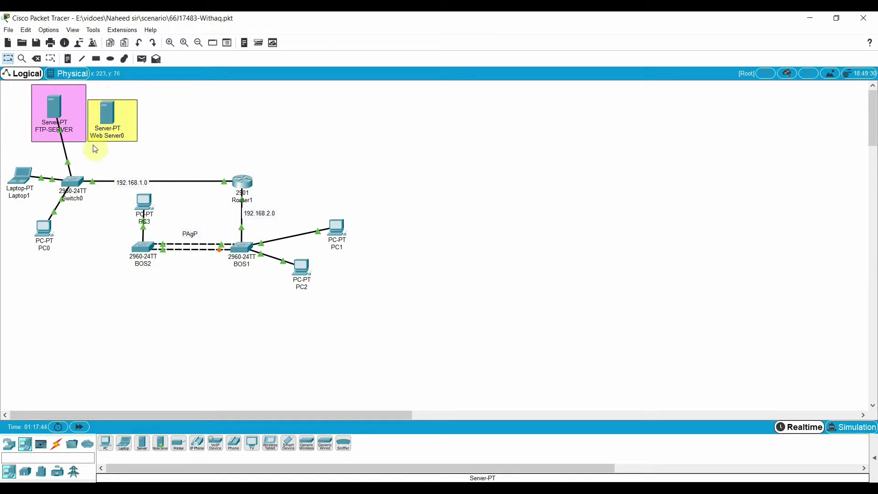
- Cable Web Server0 to a FastEthernet port on Switch0 with a Copper Straight-Through cable
click(58, 449)
click(143, 448)
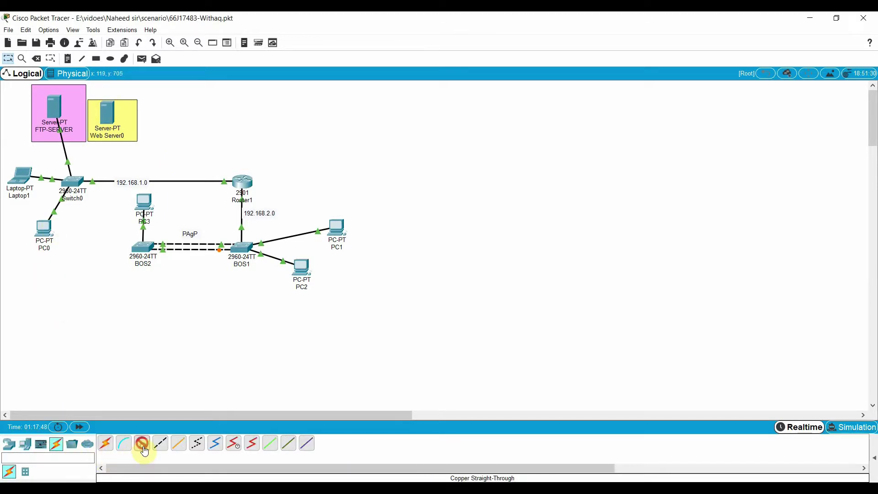
click(109, 122)
click(158, 123)
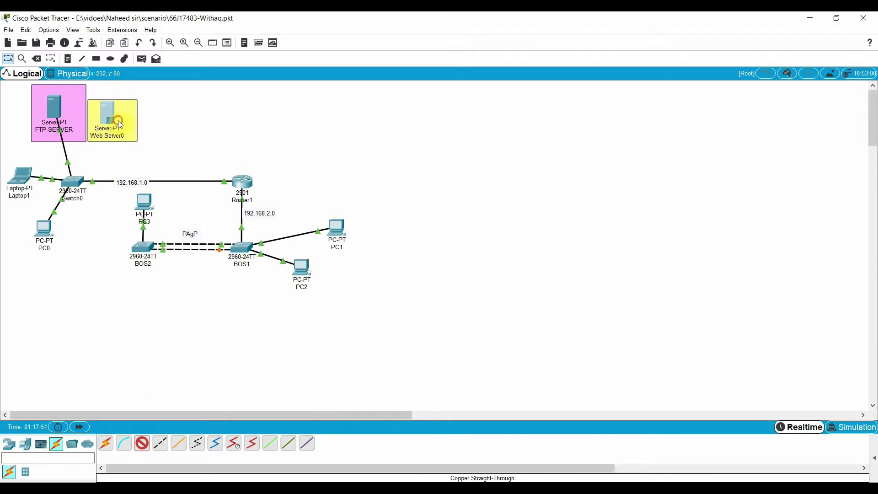
click(81, 180)
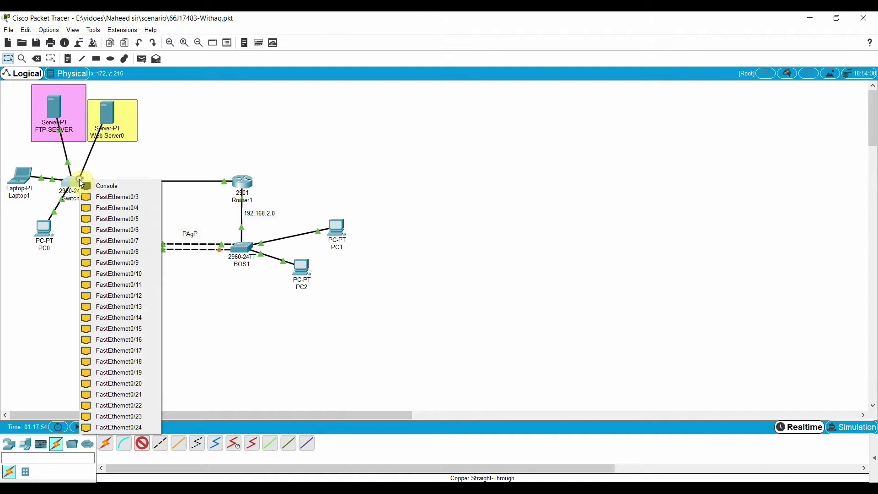
click(100, 195)
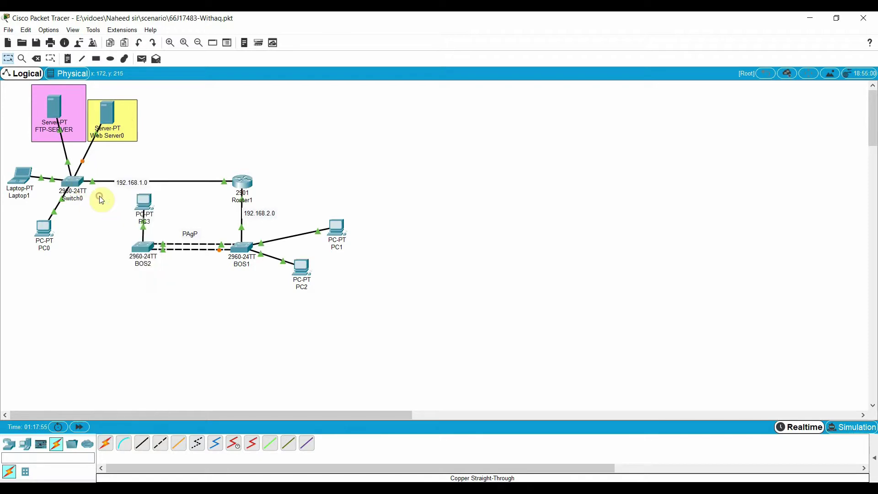
click(110, 118)
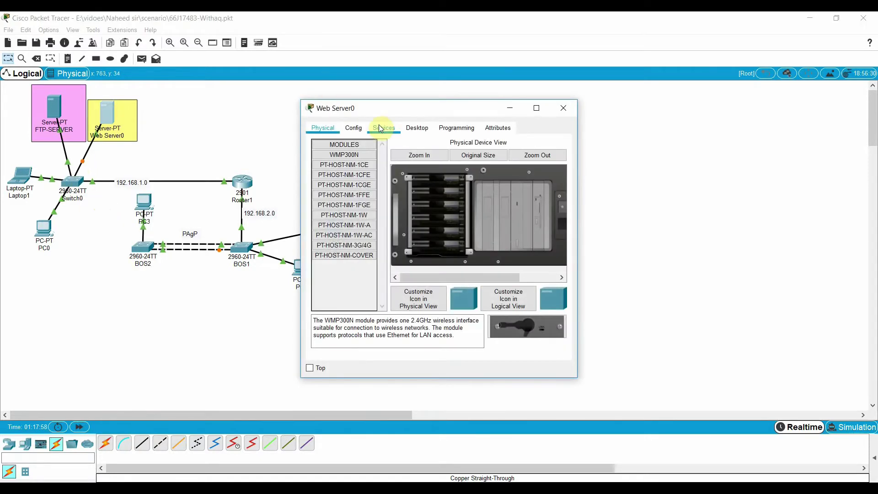
- Give Web Server0 static IP 192.168.1.6 with subnet mask 255.255.255.0
drag(381, 115, 387, 81)
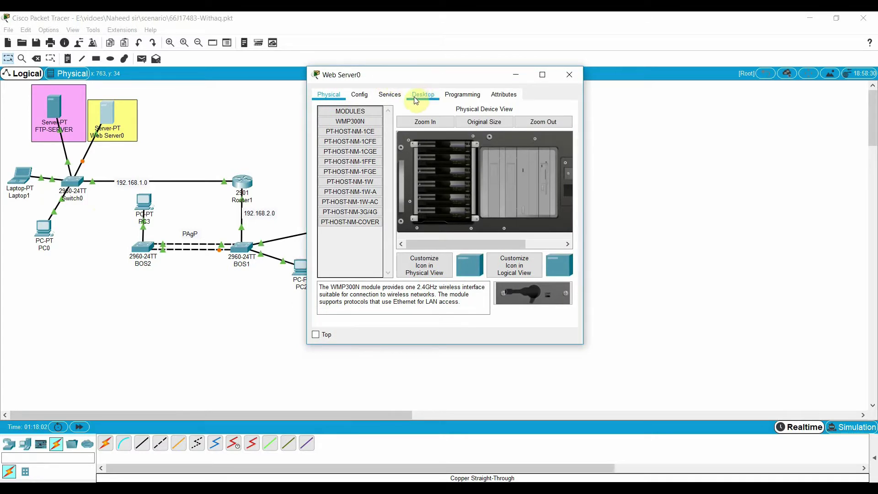
click(394, 97)
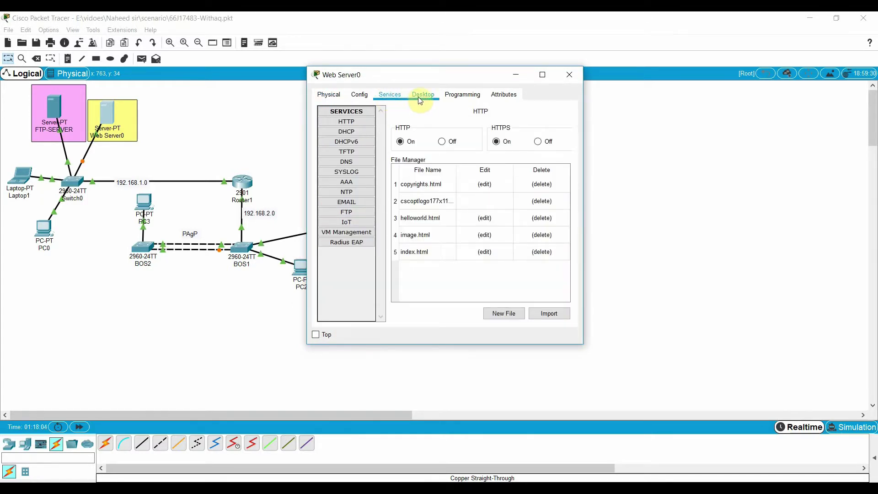
click(413, 98)
click(348, 123)
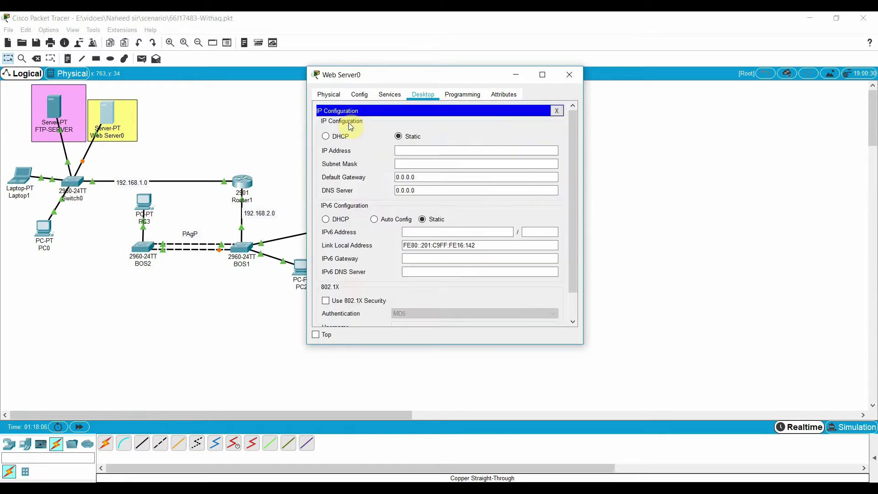
click(407, 149)
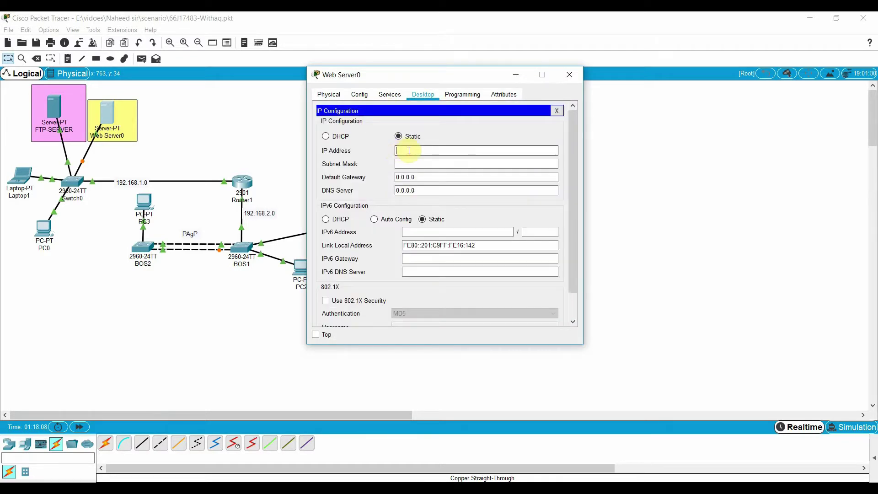
text(192.168.1.6)
click(411, 163)
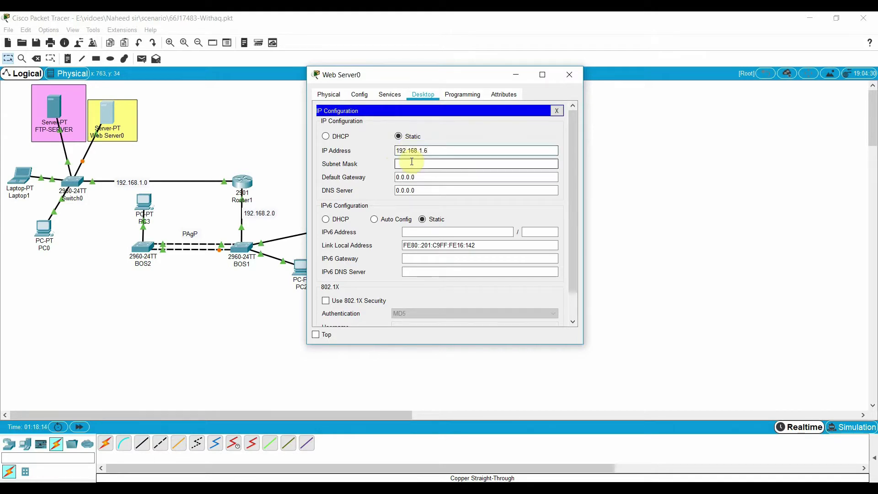
click(414, 177)
- Set Web Server0's default gateway to 192.168.1.1 and DNS server to 192.168.1.6
click(431, 150)
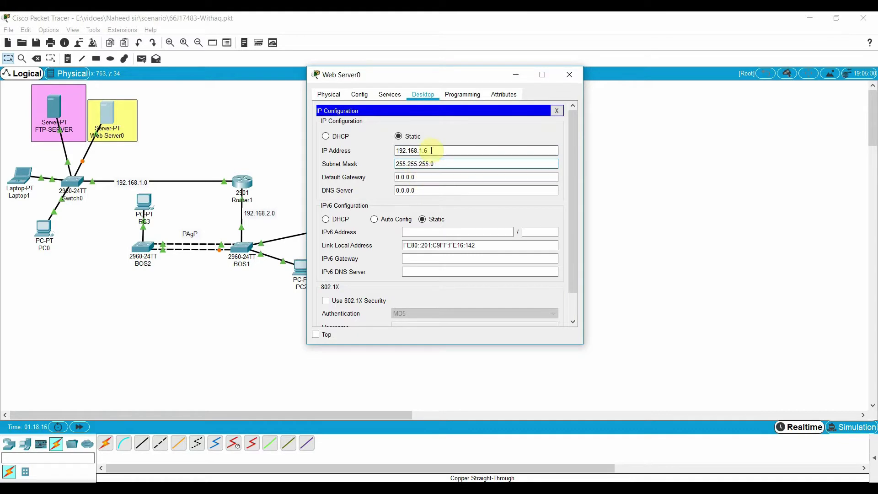
drag(431, 150, 308, 114)
key(ctrl+c)
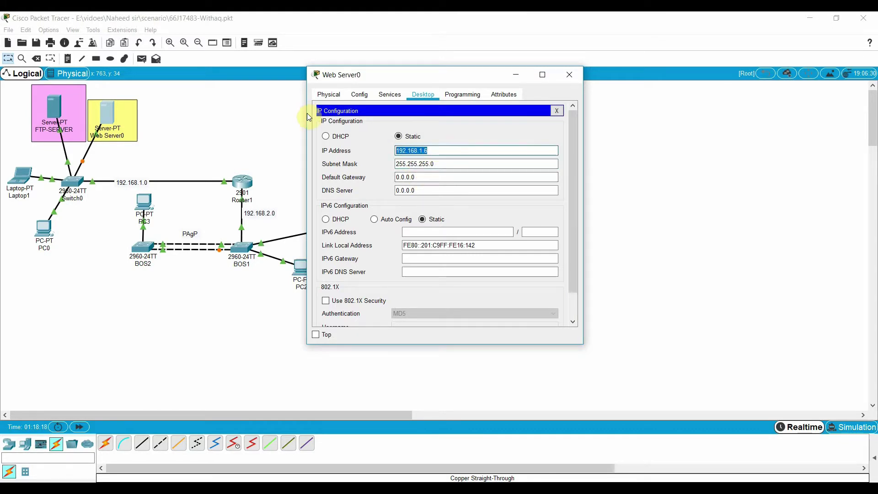
click(416, 179)
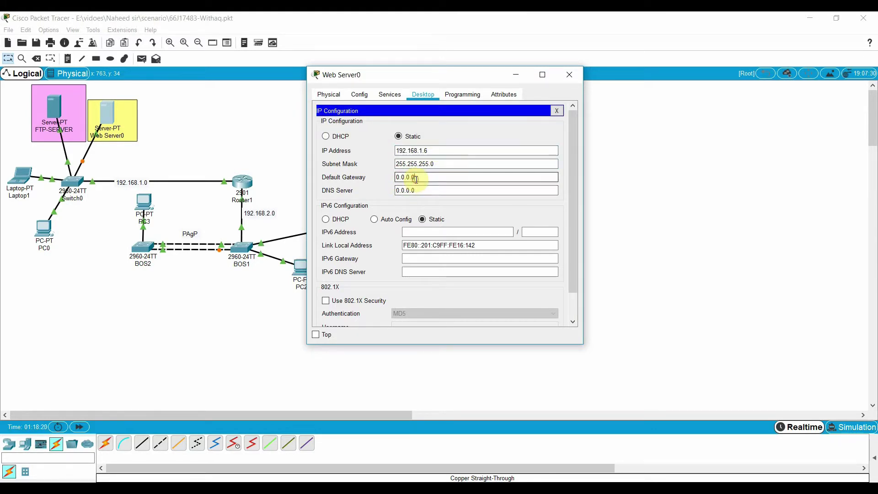
drag(416, 178, 353, 172)
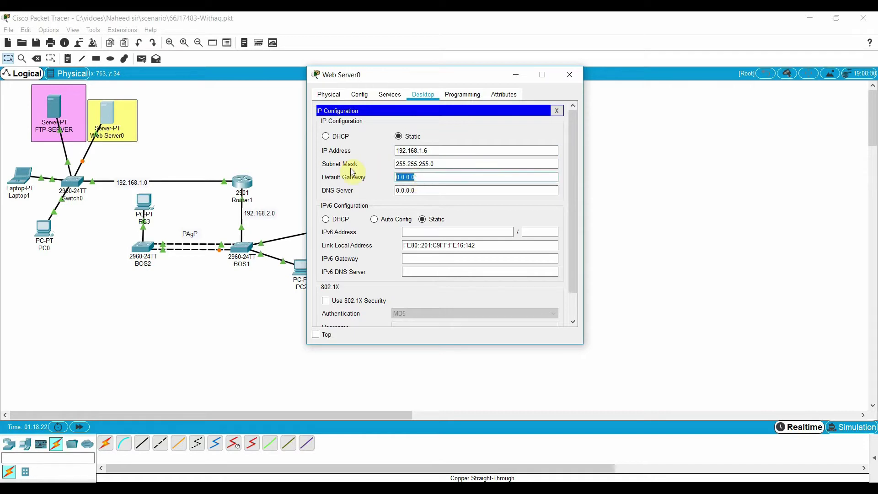
key(ctrl+v)
drag(398, 190, 435, 188)
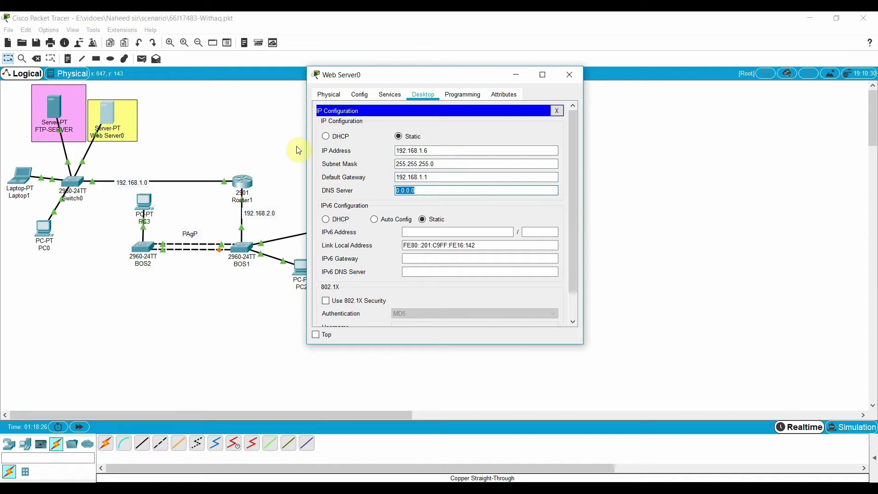
key(ctrl+v)
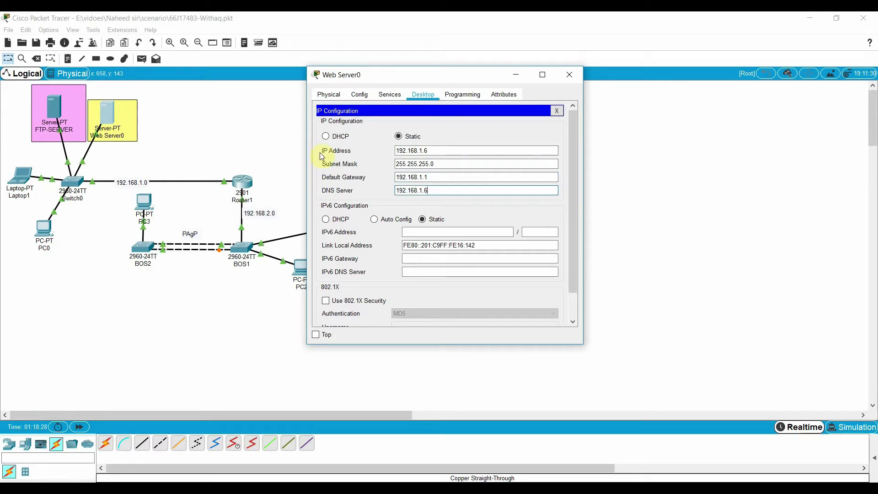
click(366, 134)
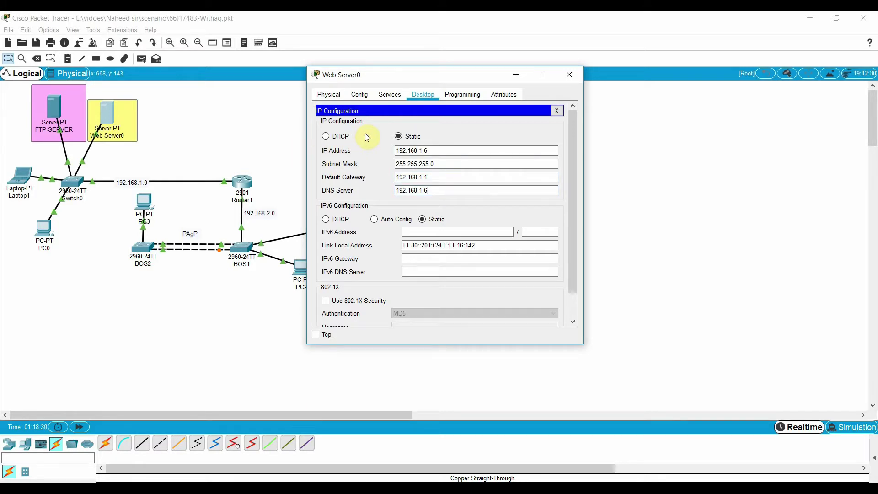
click(556, 110)
click(395, 99)
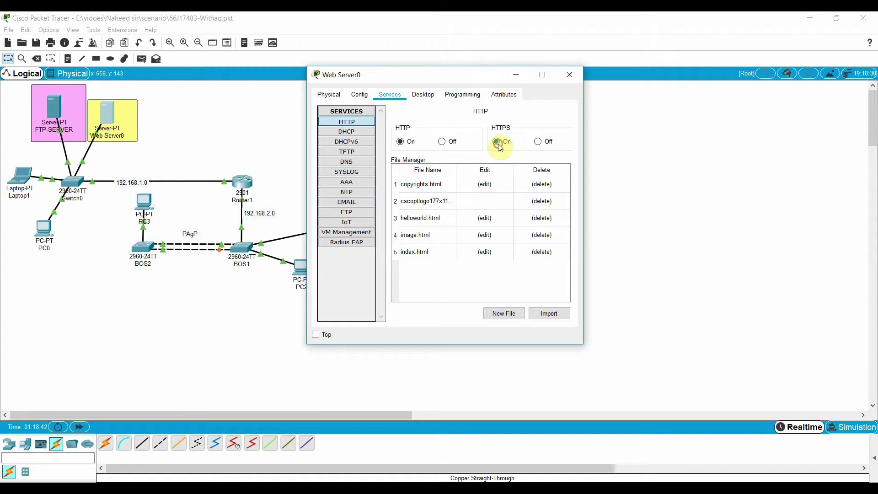
- Edit index.html in the HTTP editor, changing the heading font size to 6
click(484, 252)
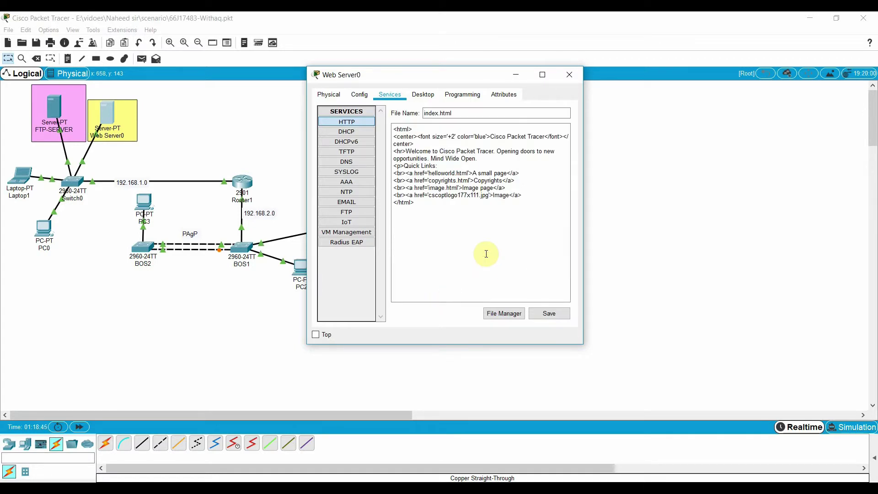
click(454, 133)
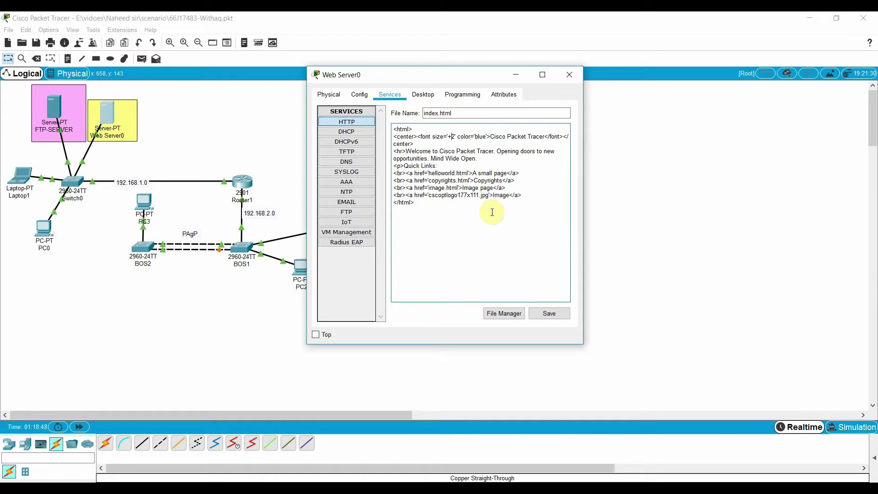
key(Delete)
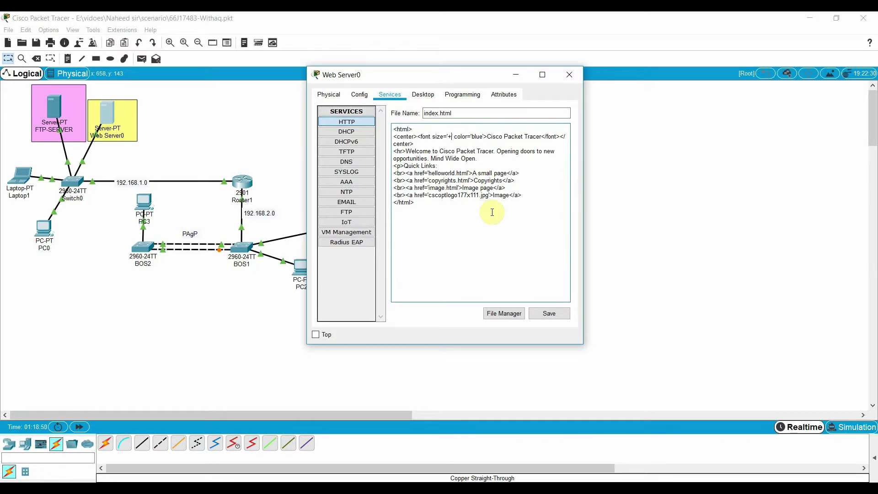
text(6)
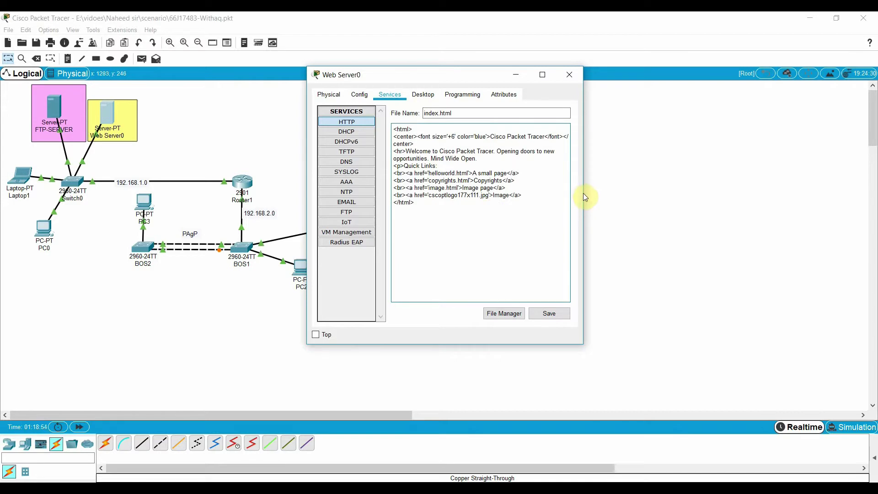
- Replace Cisco Packet Tracer with HaiderTech in the heading and welcome line, overwriting index.html
drag(585, 193, 673, 193)
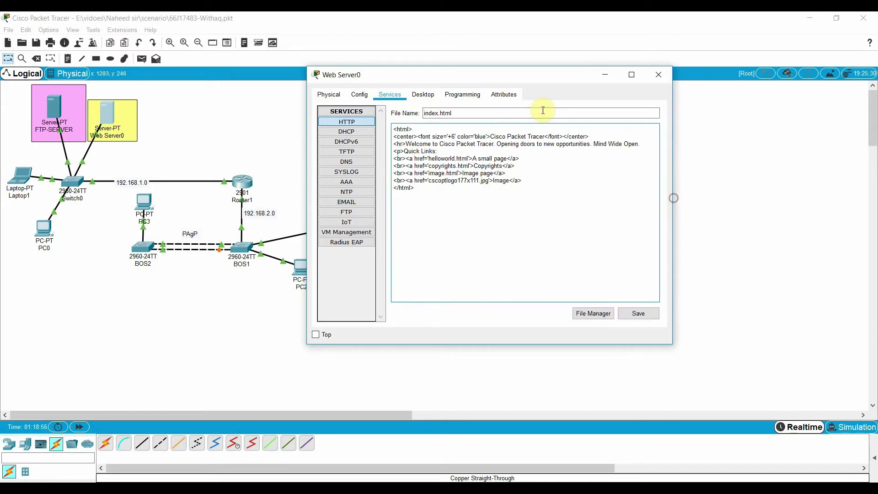
click(546, 137)
key(BackSpace)
key(BackSpace)
key(BackSpace)
key(BackSpace)
key(BackSpace)
key(BackSpace)
key(BackSpace)
key(BackSpace)
key(BackSpace)
key(BackSpace)
key(BackSpace)
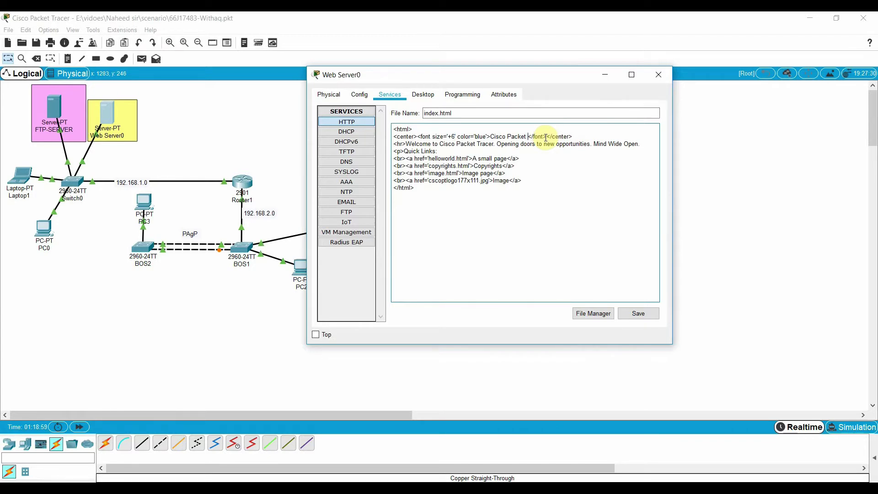
key(BackSpace)
key(BackSpace)
key(BackSpace)
key(BackSpace)
key(BackSpace)
key(BackSpace)
key(BackSpace)
key(BackSpace)
text(HaiderTech)
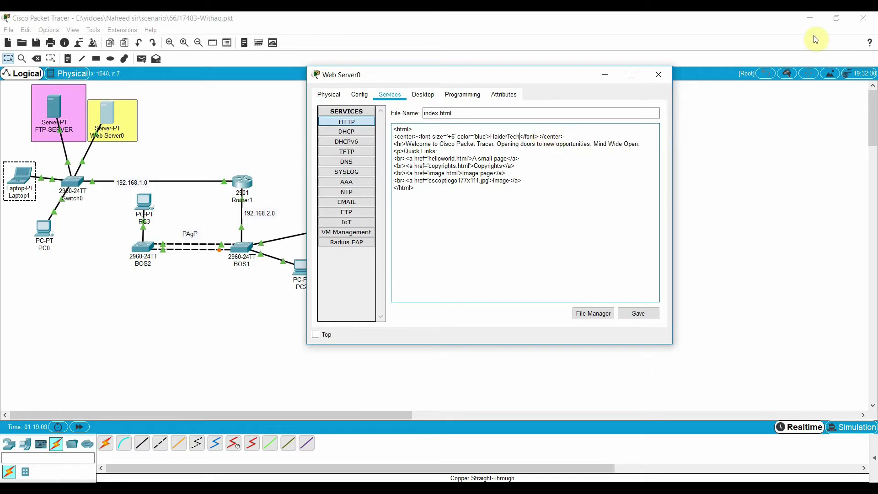
drag(521, 137, 493, 135)
key(ctrl+c)
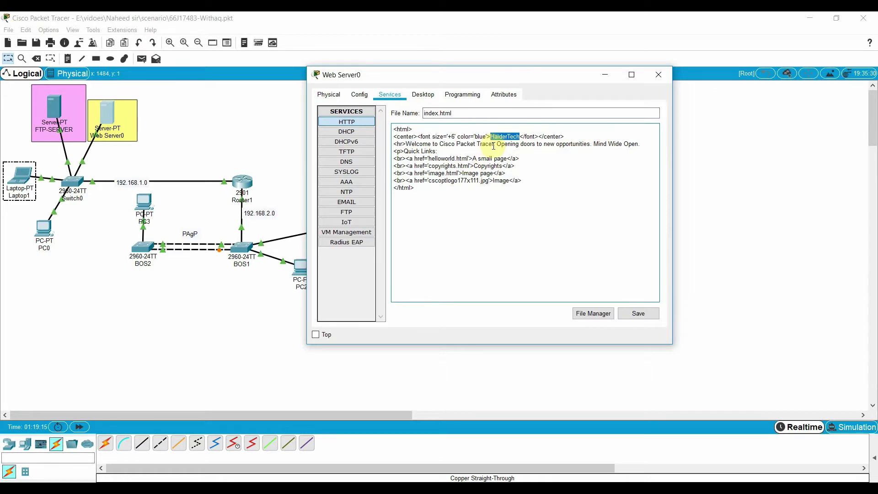
drag(494, 145, 441, 142)
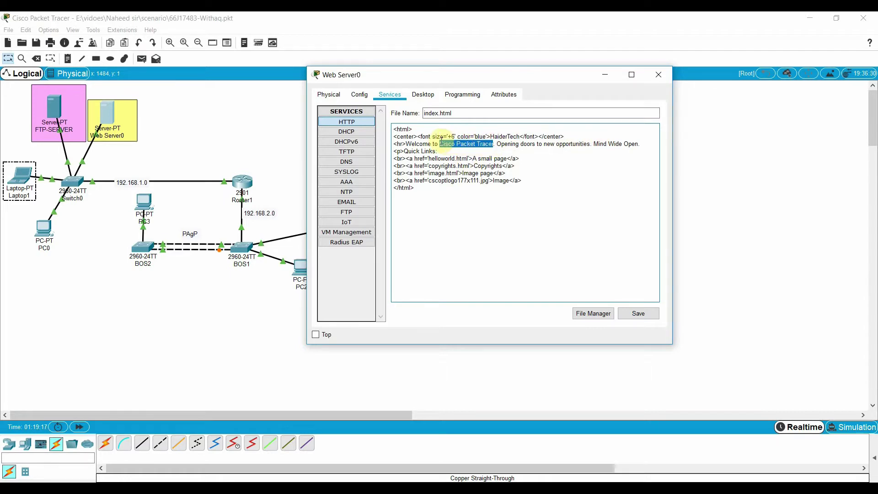
key(ctrl+v)
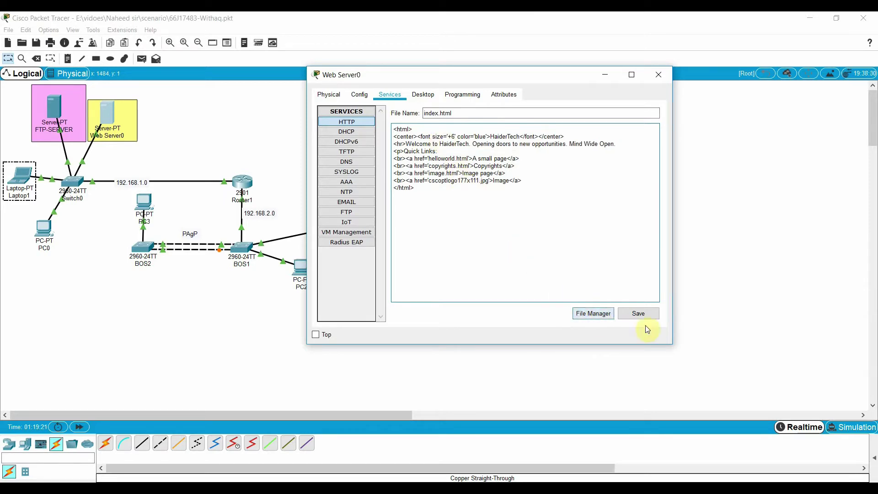
click(641, 314)
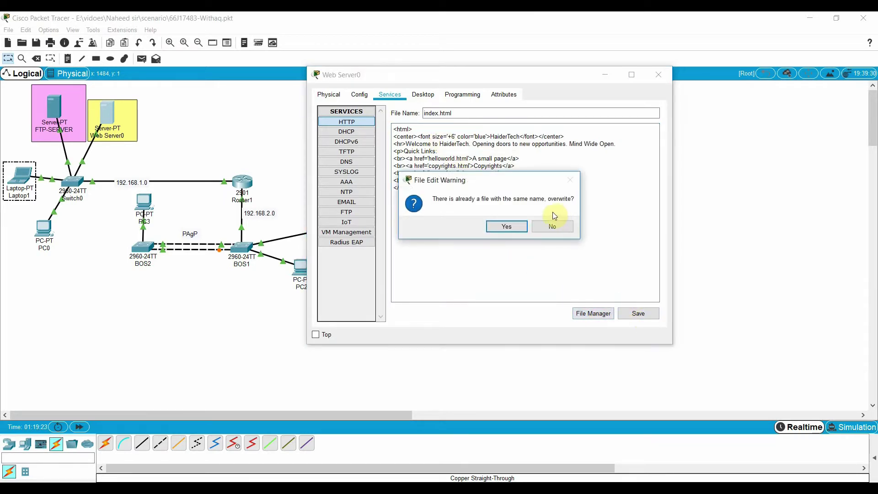
click(506, 226)
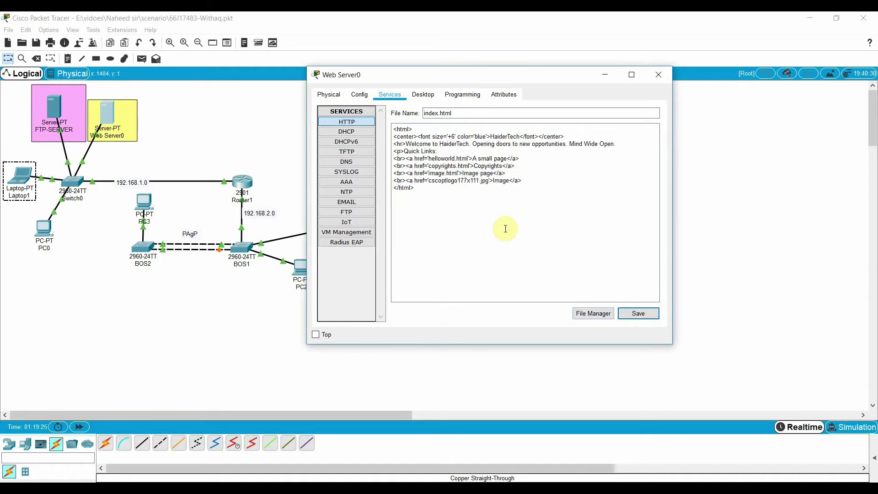
- Switch Web Server0's DNS service on and add an A record HaiderTech.com → 192.168.1.6
click(352, 162)
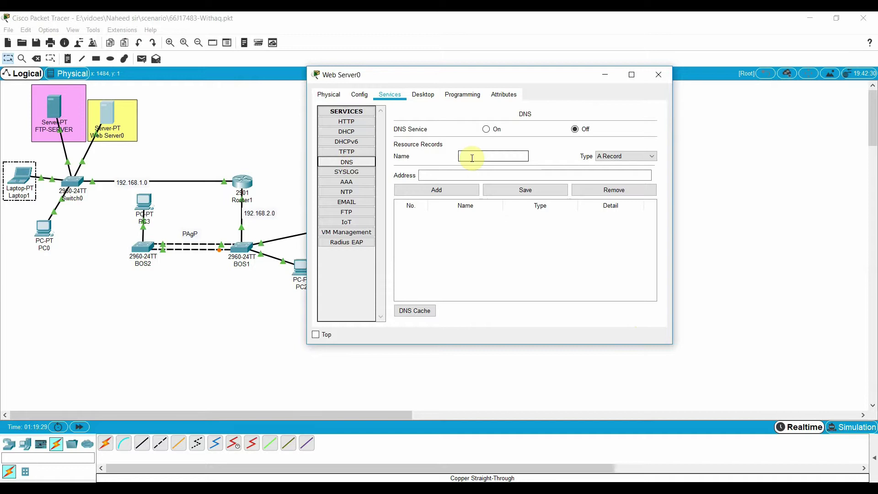
click(472, 159)
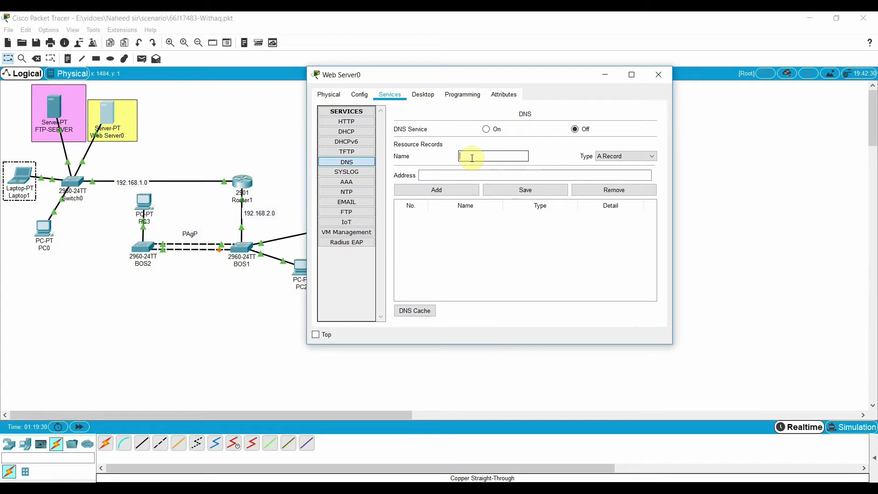
click(489, 133)
click(483, 154)
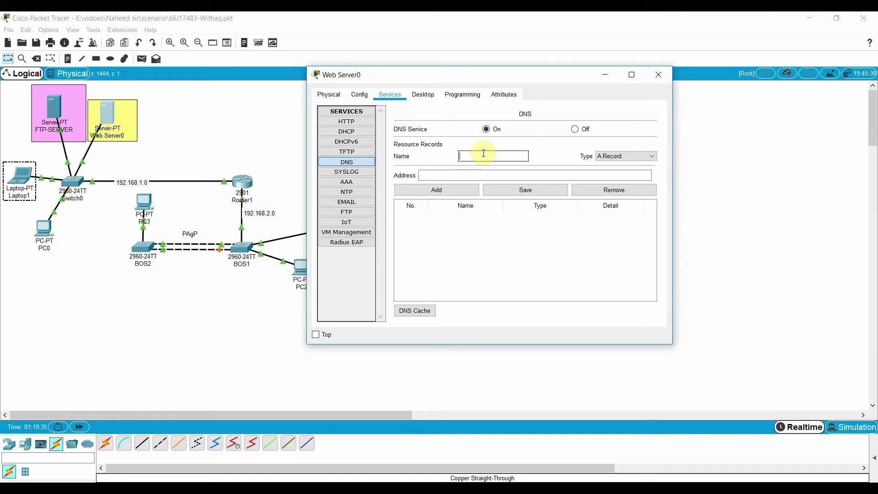
text(HaiderTech.com)
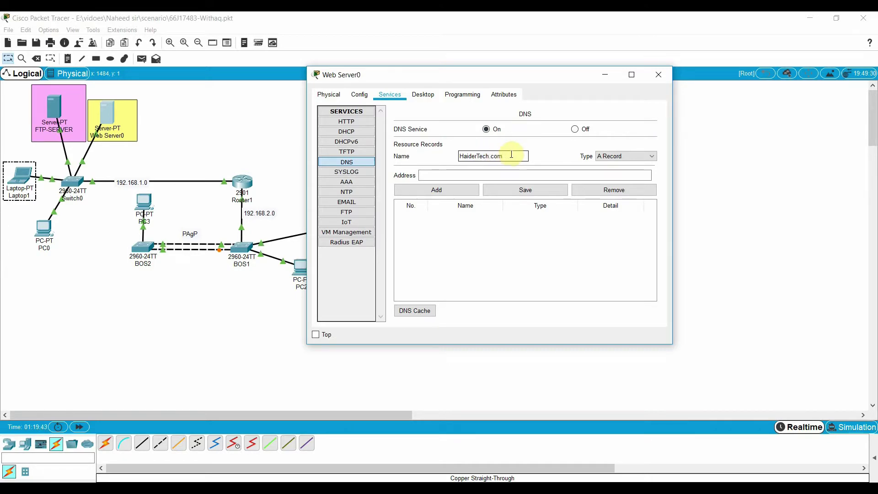
key(ctrl+a)
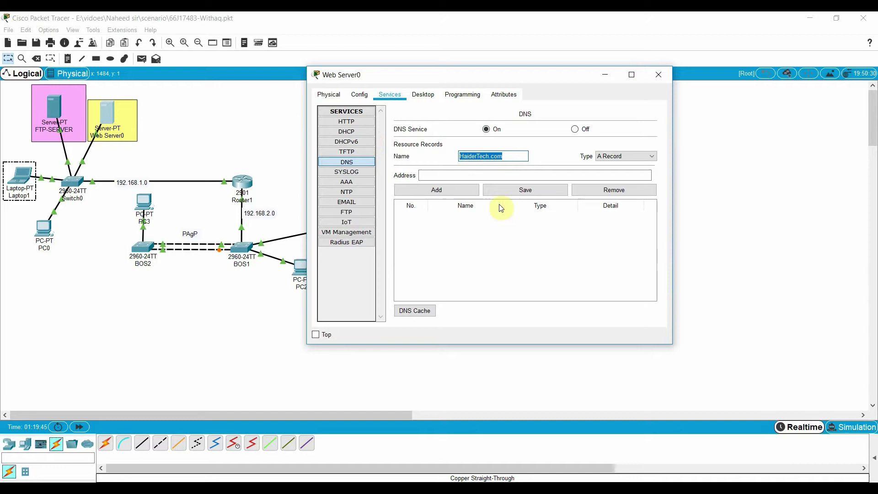
click(470, 177)
text(1)
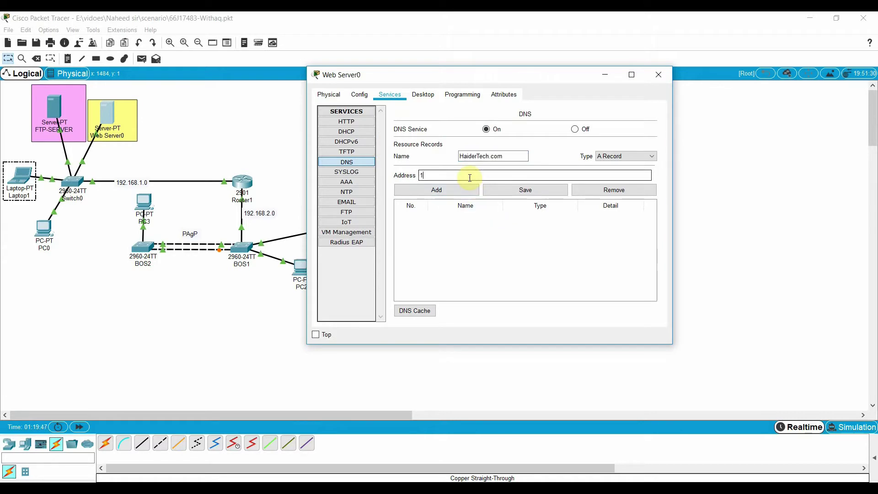
text(92.168.1.6)
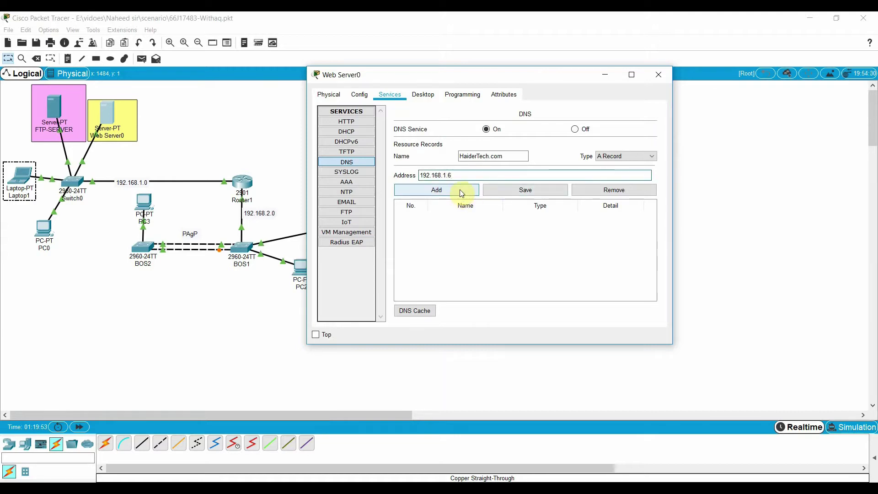
click(461, 193)
click(455, 219)
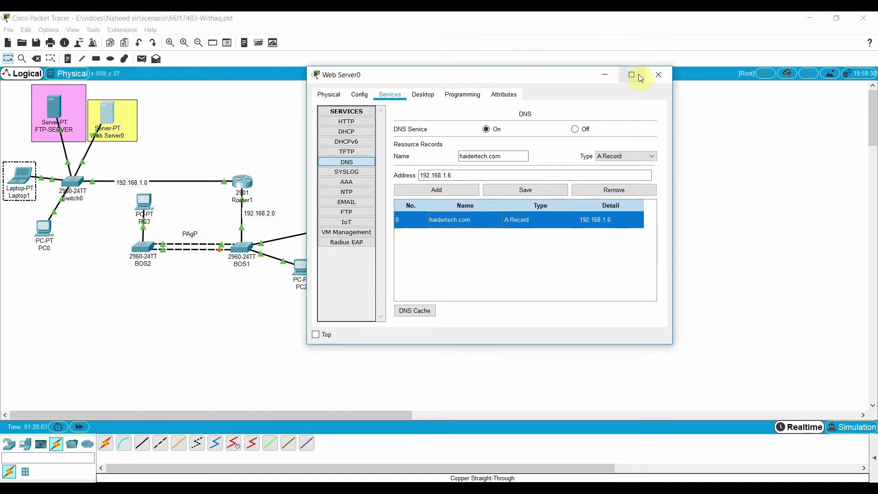
click(659, 75)
click(53, 103)
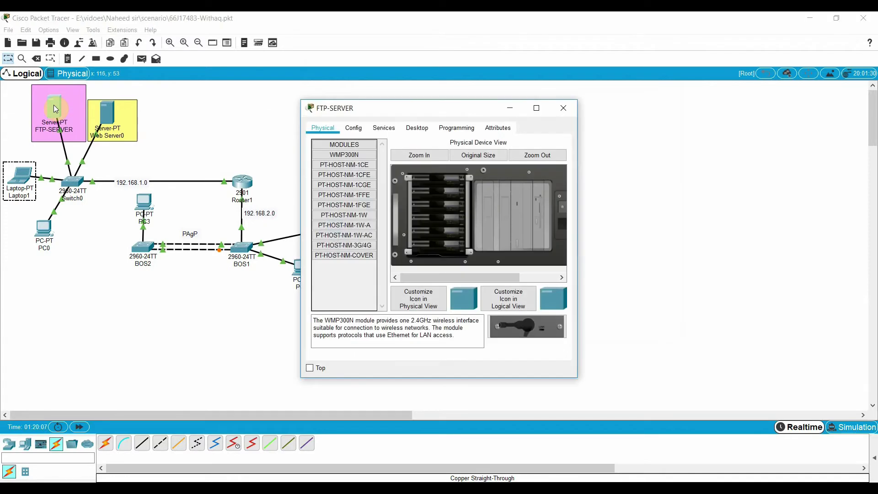
- Delete the omantel.com A and CNAME records from FTP-SERVER's DNS service
drag(365, 110, 449, 97)
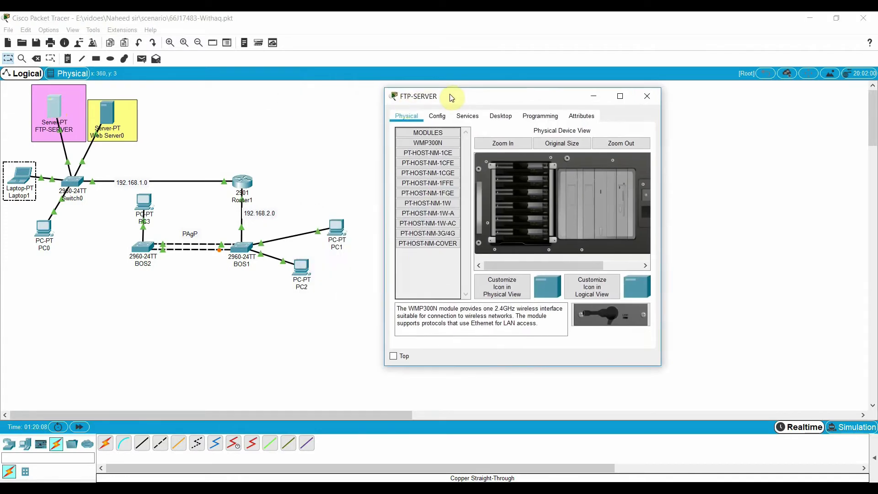
click(470, 115)
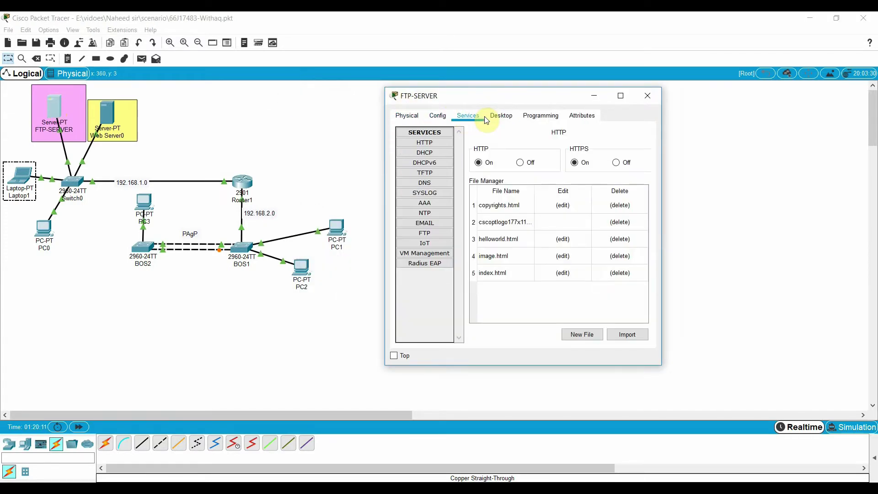
click(432, 152)
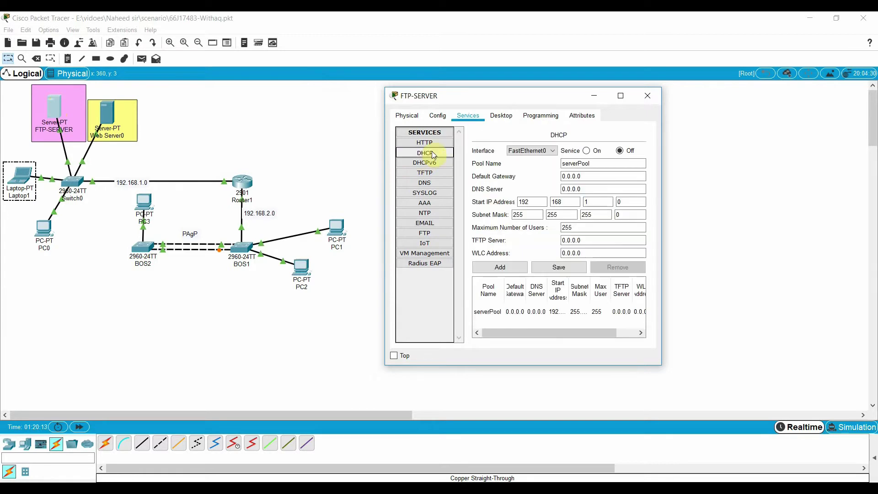
click(434, 143)
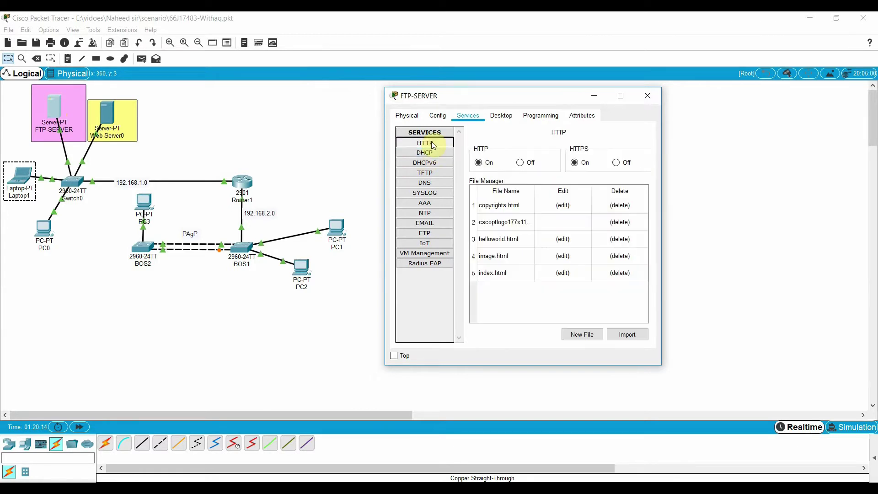
click(521, 163)
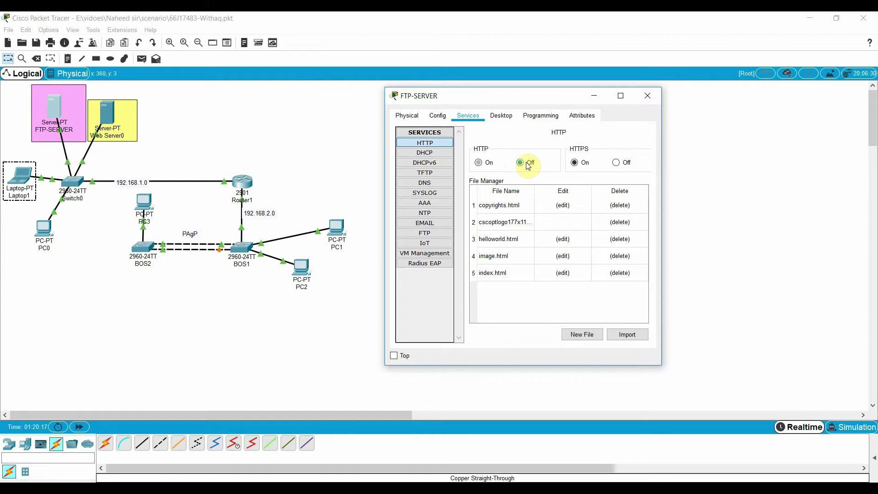
click(442, 182)
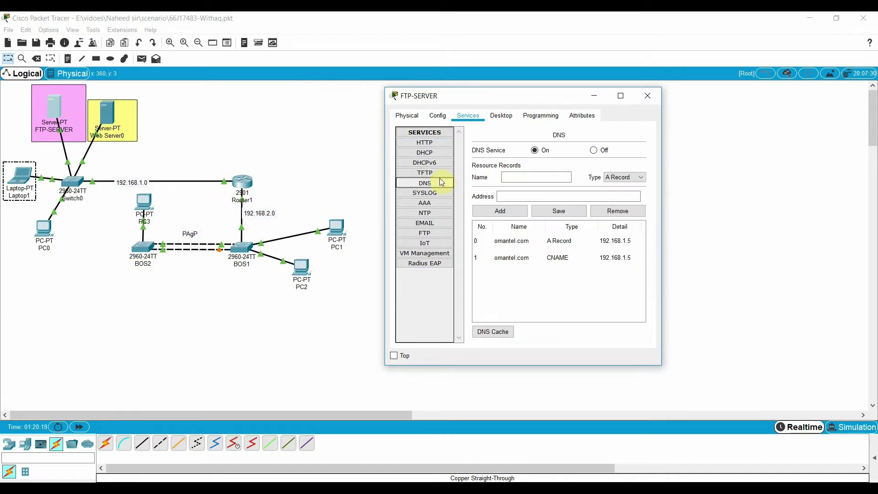
click(498, 241)
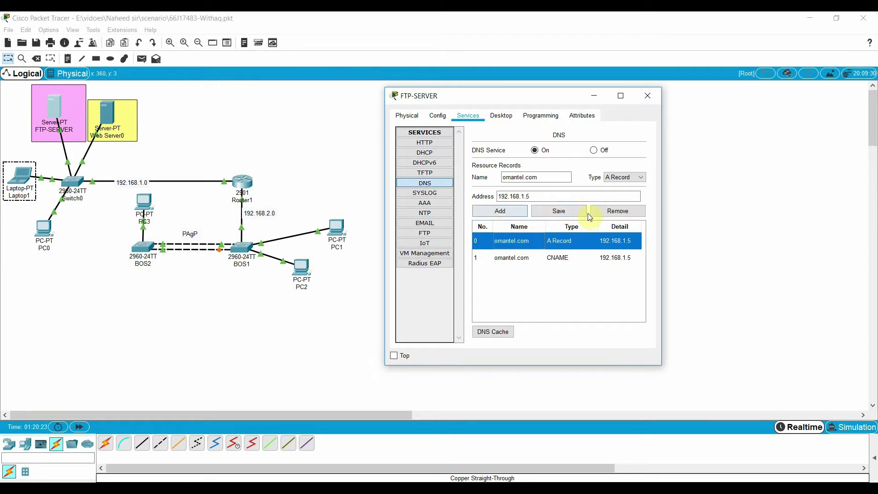
click(602, 211)
click(602, 211)
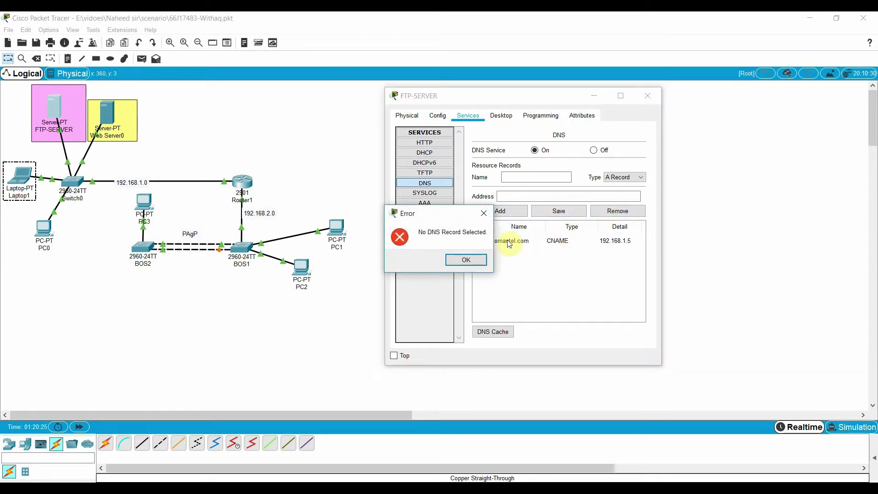
click(471, 259)
click(507, 247)
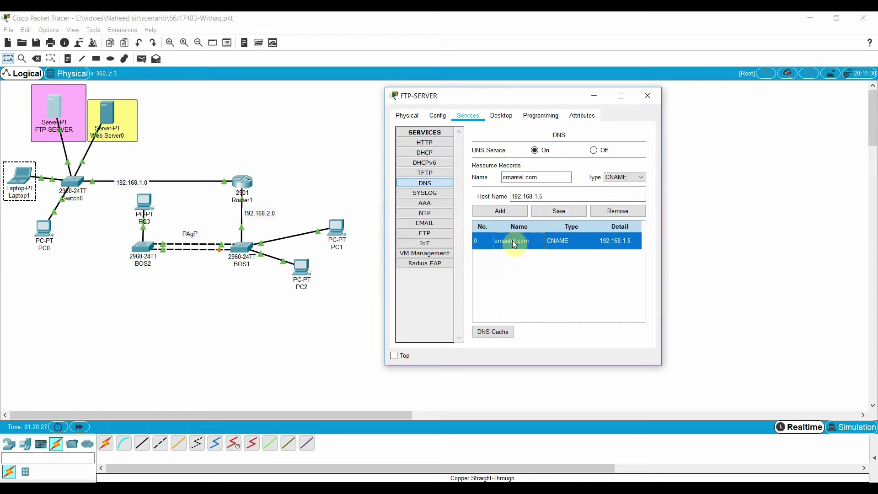
click(619, 211)
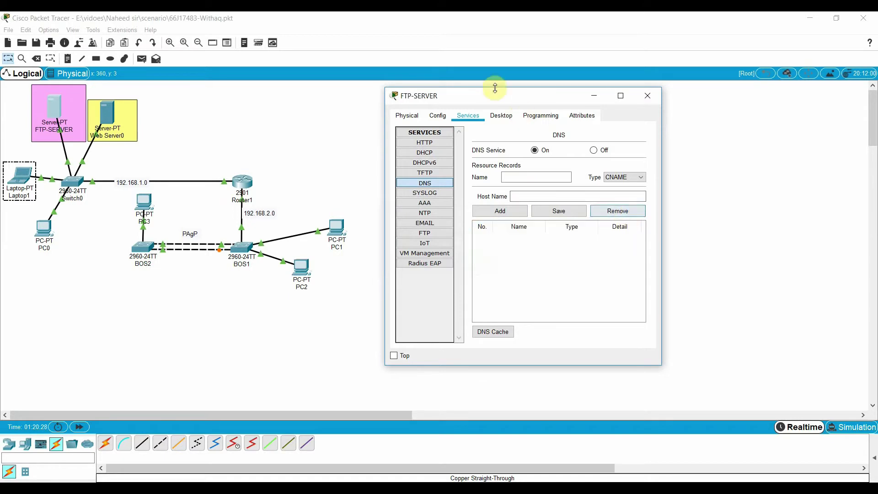
- Change FTP-SERVER's DNS server address from 192.168.1.5 to 192.168.1.6
click(499, 115)
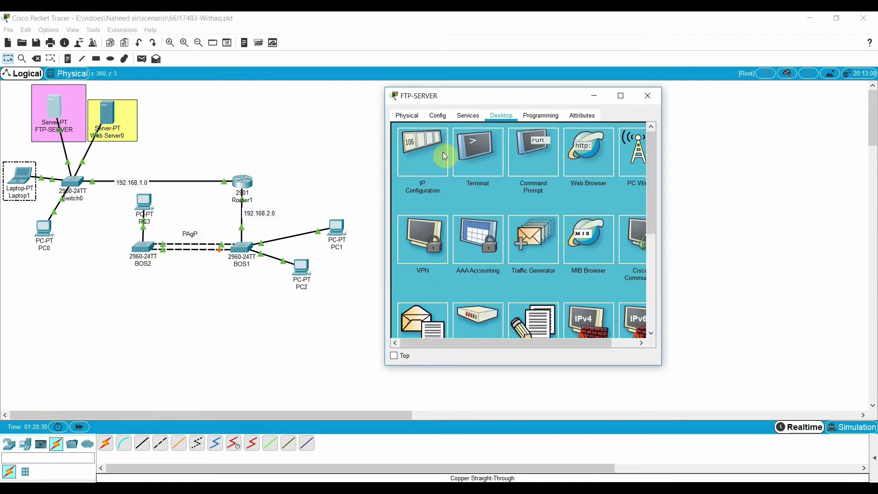
click(418, 163)
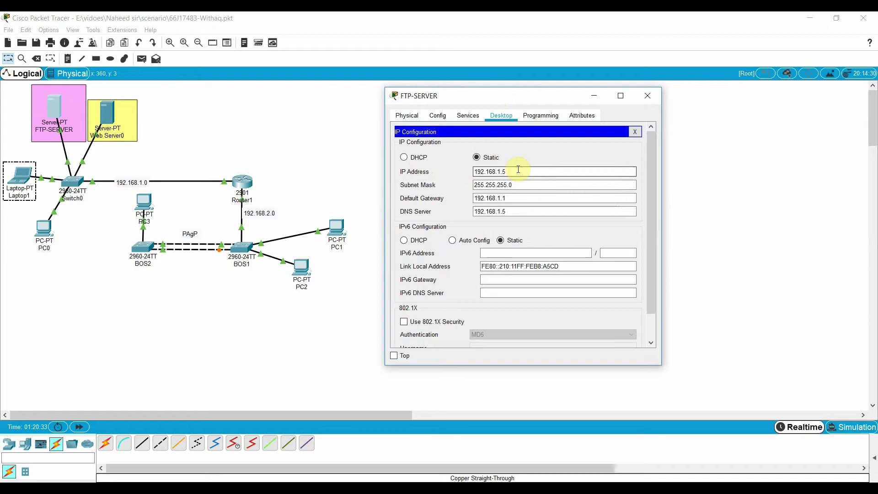
click(510, 209)
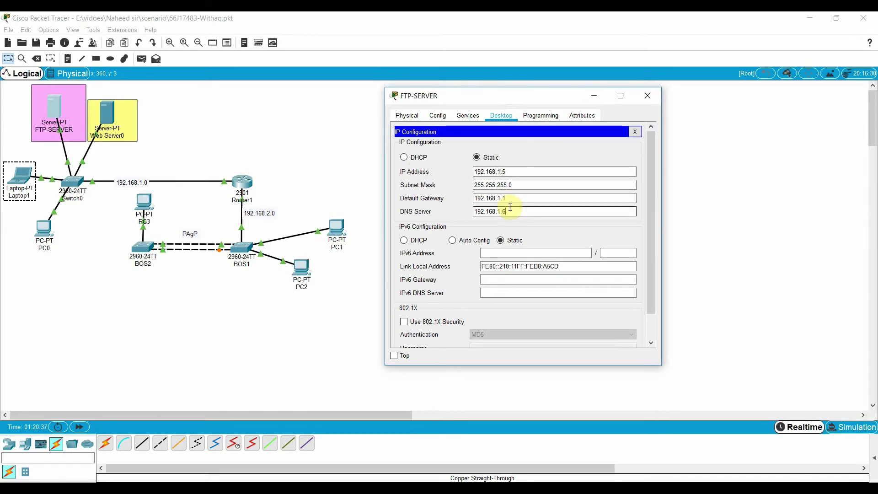
key(BackSpace)
text(6)
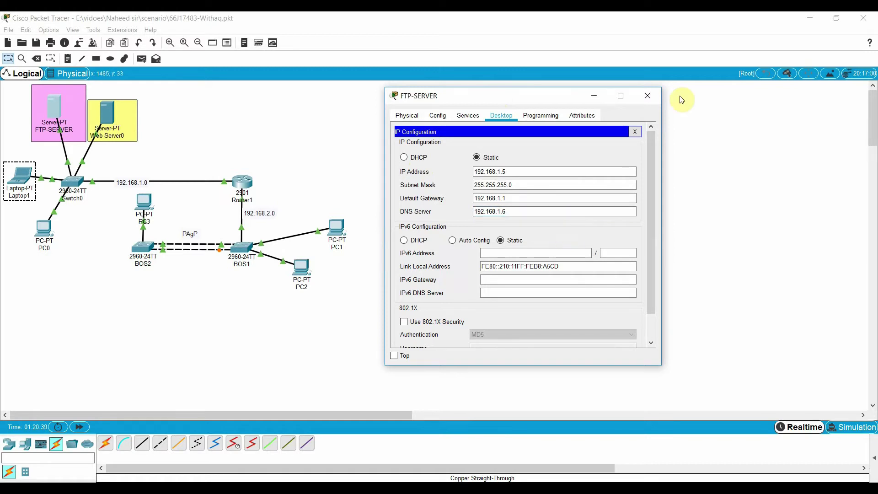
click(635, 131)
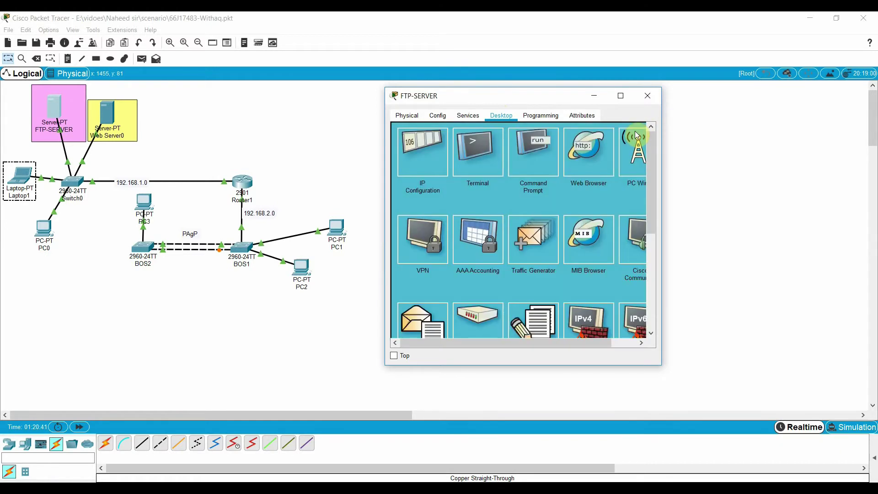
- Enter a new FTP username and password in FTP-SERVER's FTP service
click(469, 116)
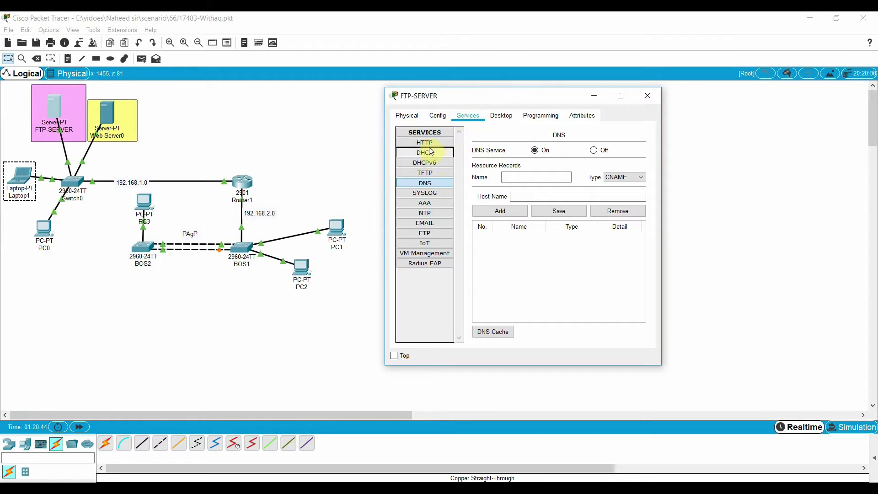
click(427, 234)
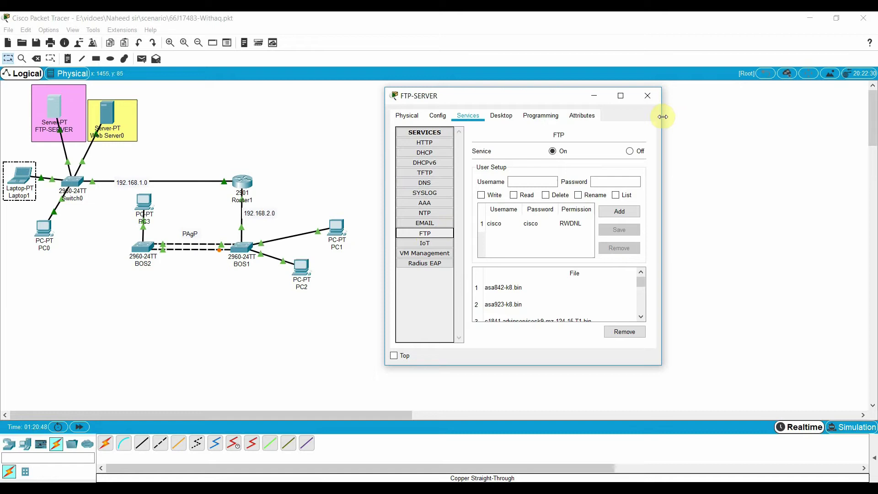
drag(662, 114, 794, 128)
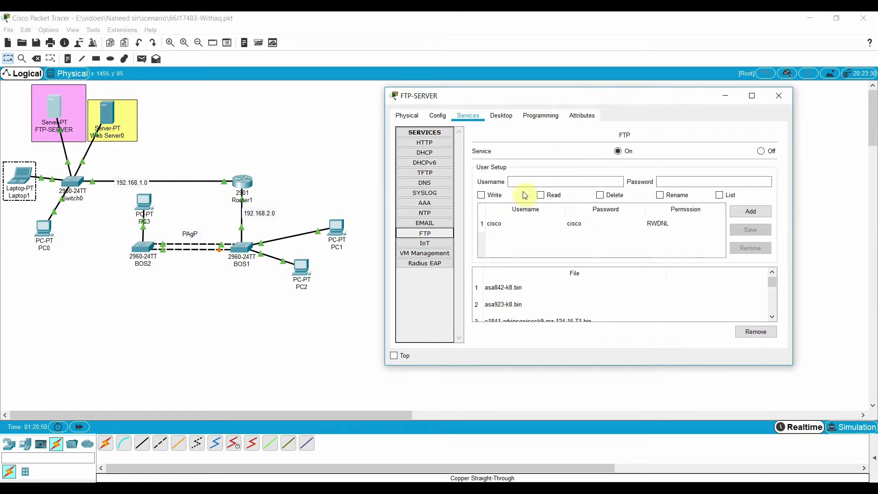
click(522, 182)
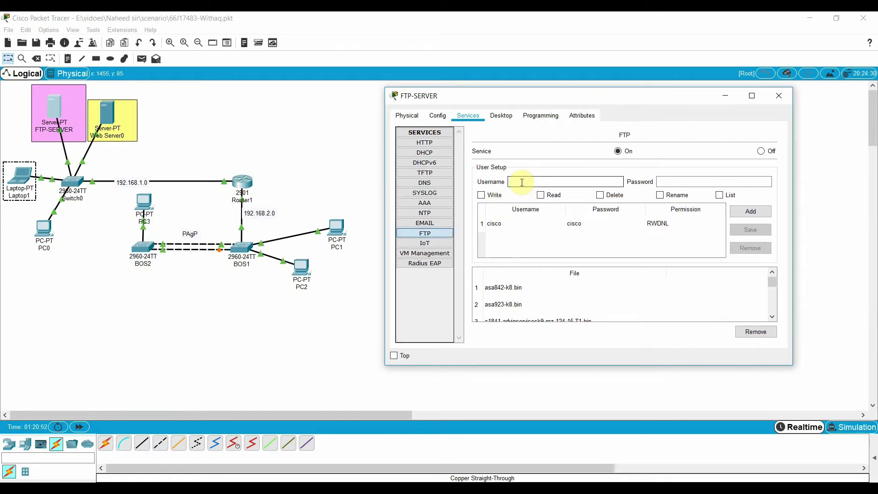
key(Tab)
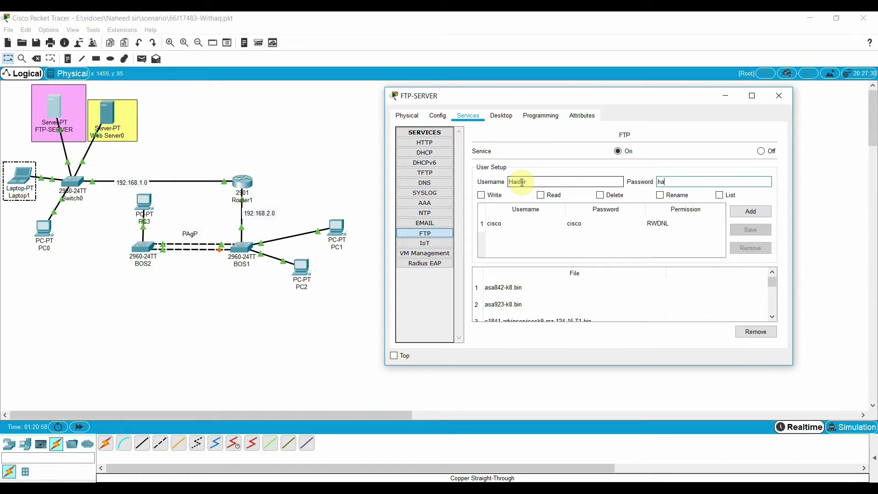
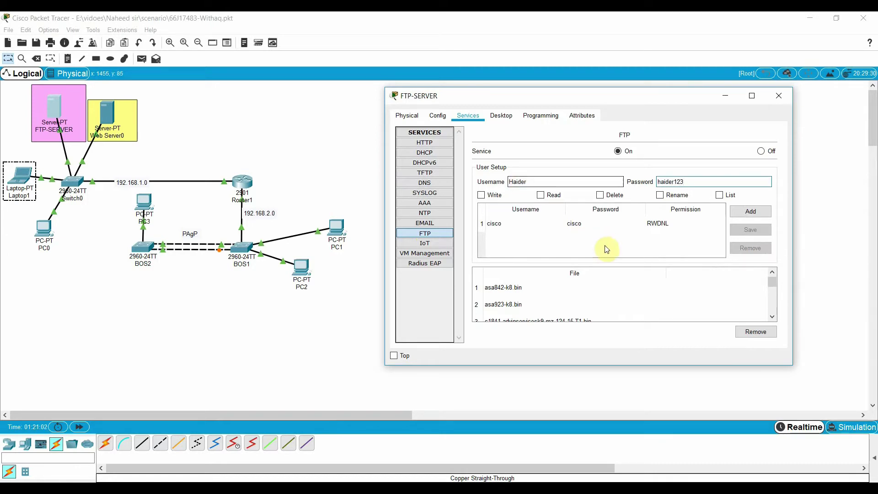
- Grant the user Write, Read, Delete, Rename and List permissions, add it, and close the window
click(490, 197)
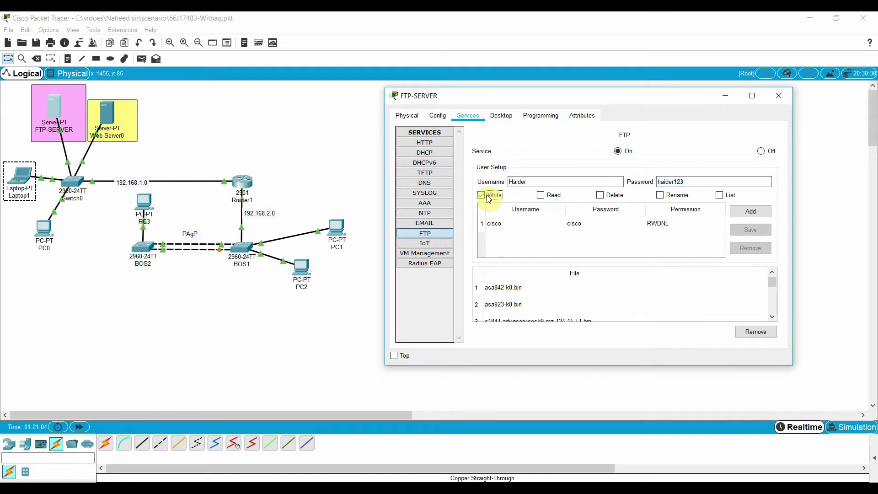
click(542, 196)
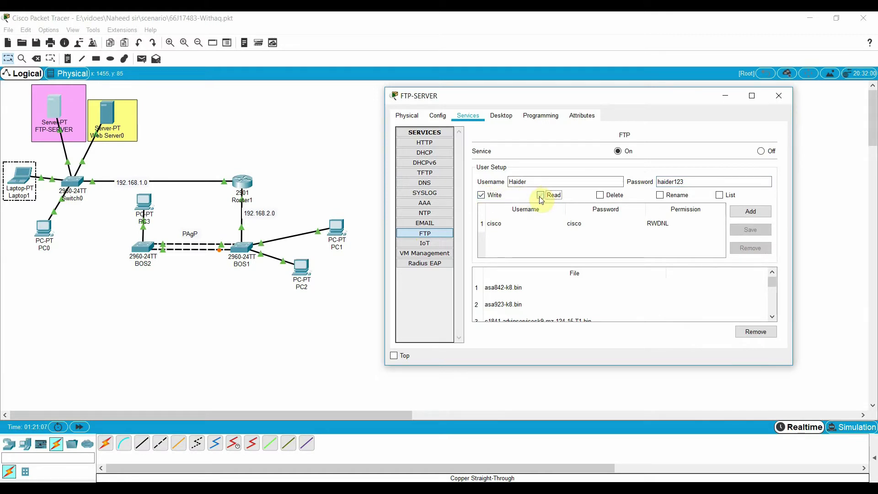
click(600, 196)
click(660, 196)
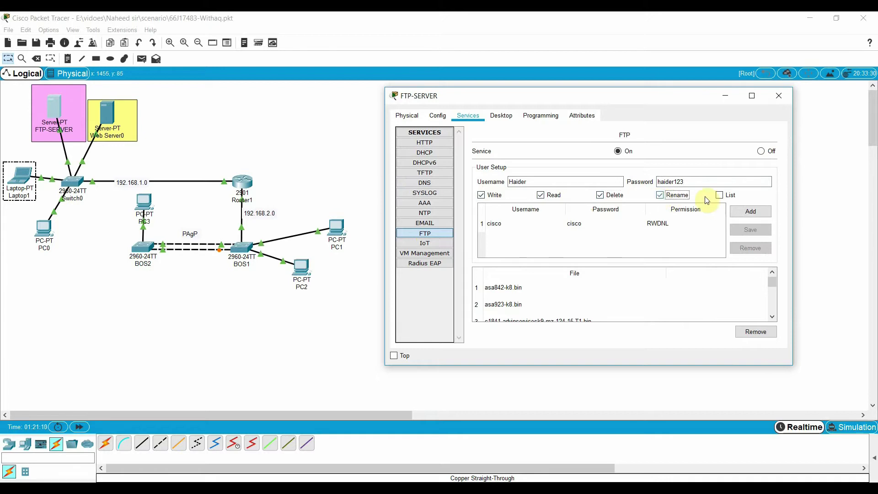
click(720, 196)
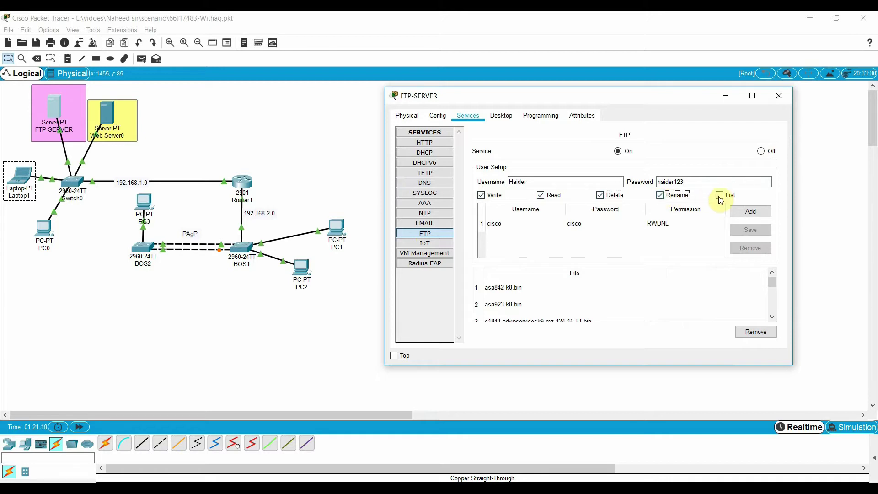
click(751, 212)
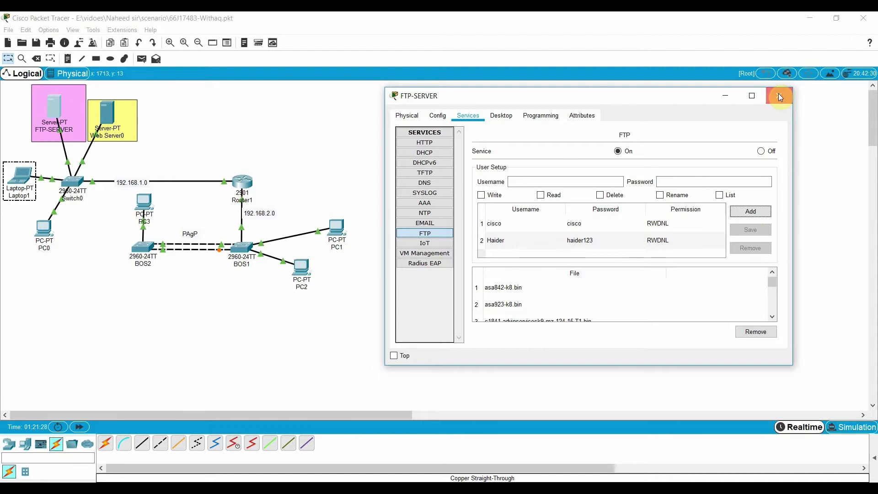
click(780, 97)
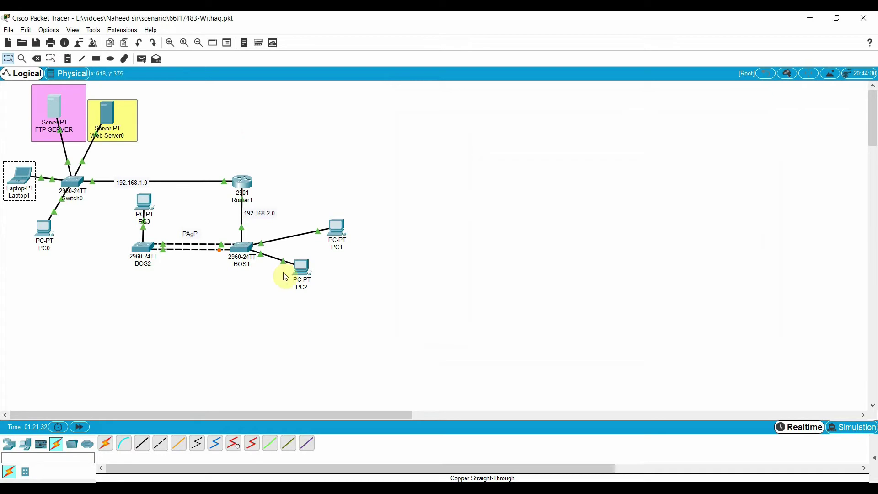
- Set PC2's DNS server to 192.168.1.6 in its IP Configuration
click(306, 276)
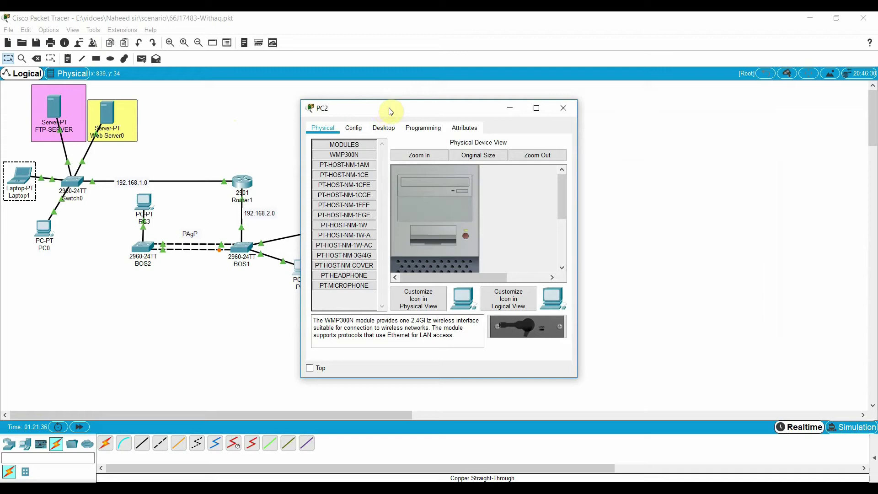
drag(386, 112, 465, 109)
click(468, 130)
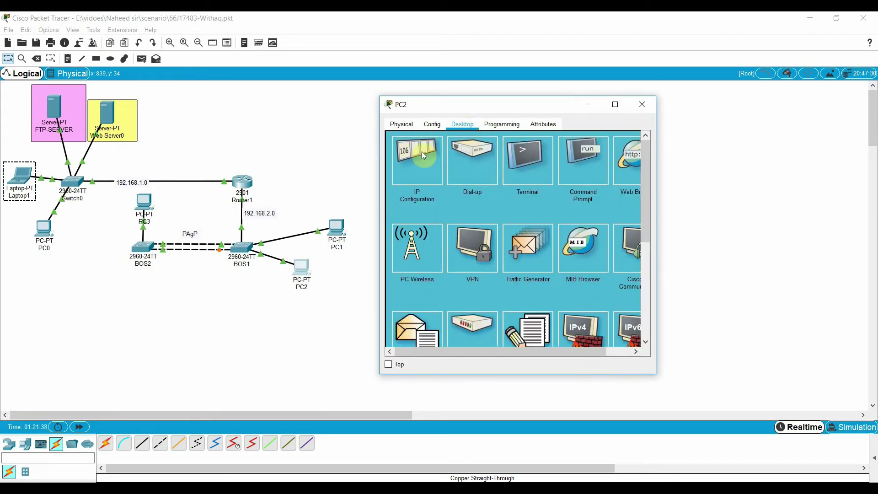
click(421, 152)
click(509, 233)
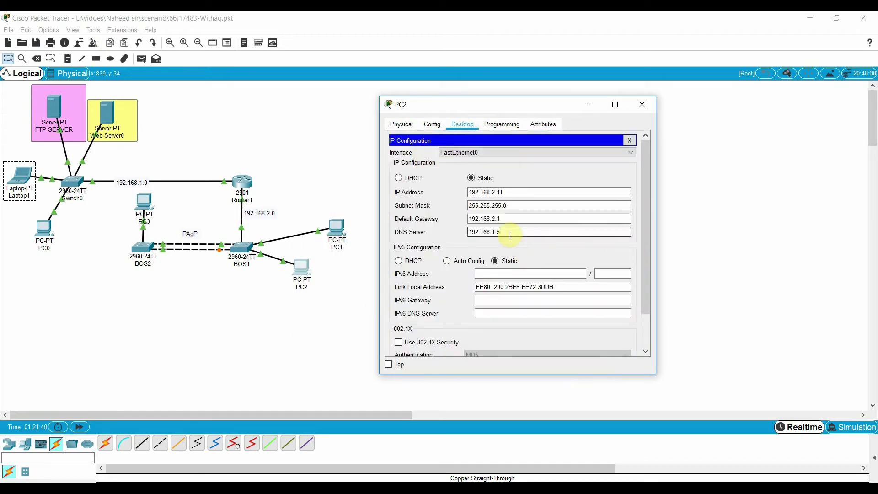
text(6)
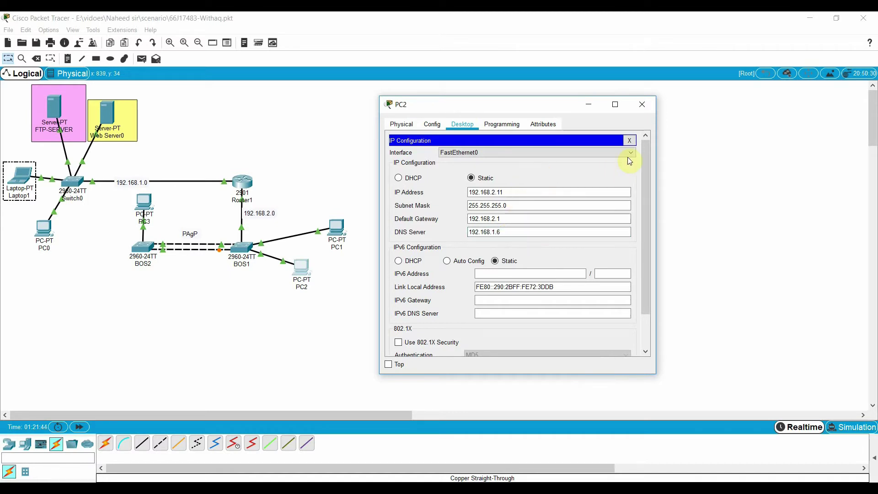
click(630, 140)
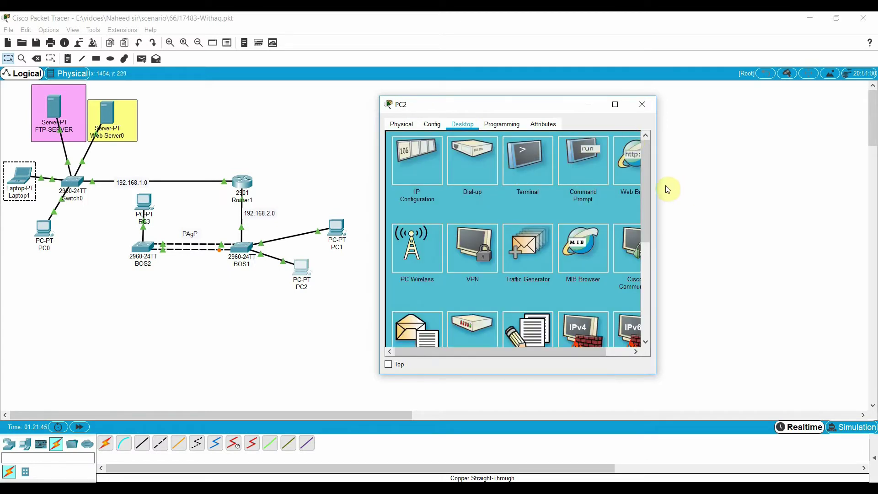
drag(656, 186, 768, 171)
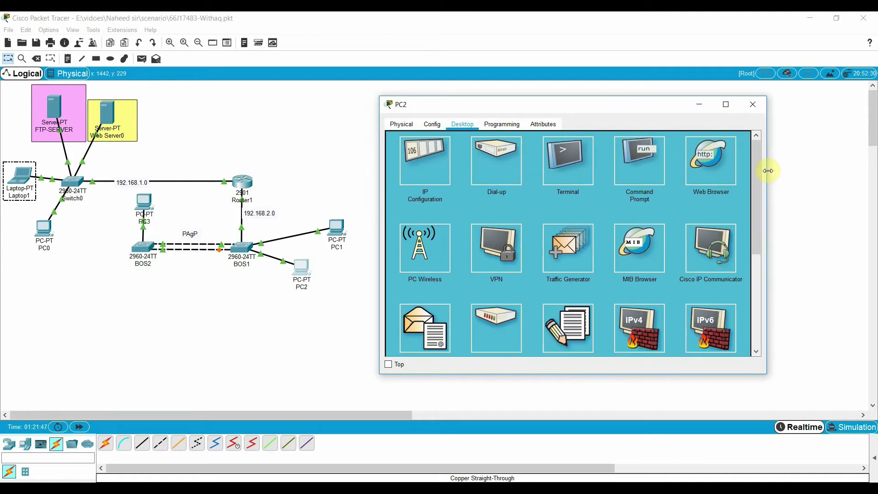
- Load HaiderTech.com in PC2's web browser to show the HaiderTech homepage, then close the browser
click(719, 164)
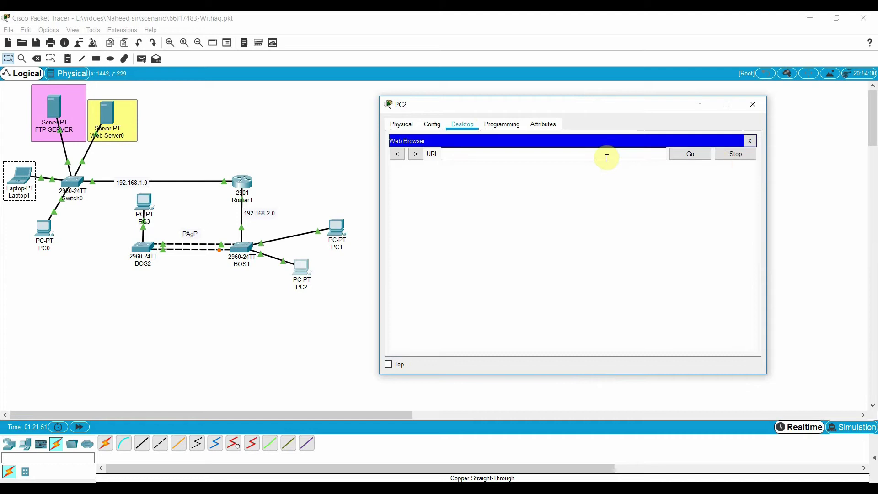
click(607, 157)
text(HaiderTech.com)
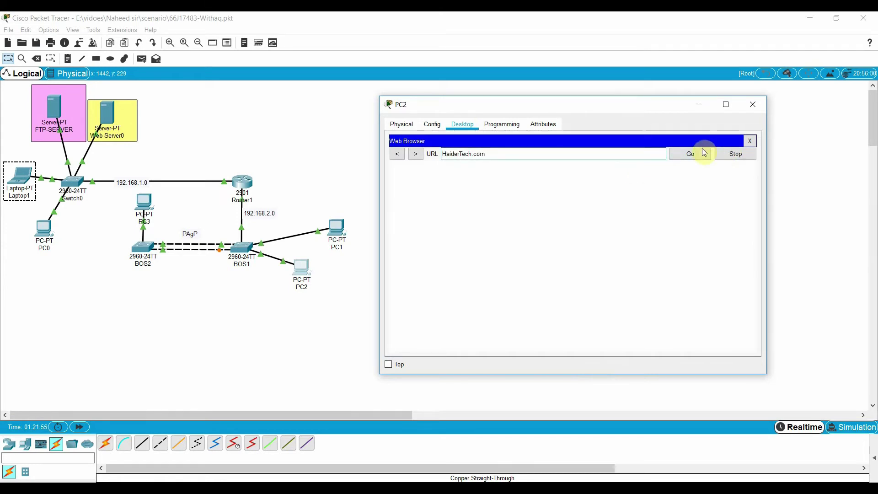
click(693, 159)
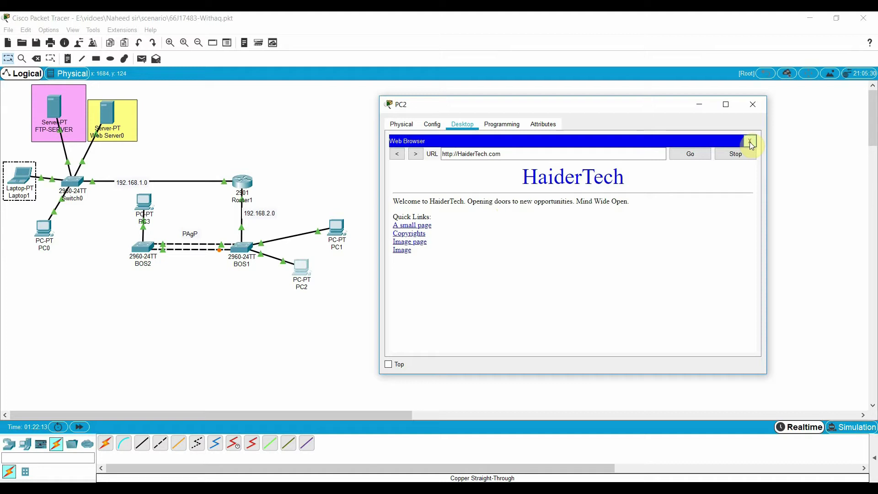
click(751, 142)
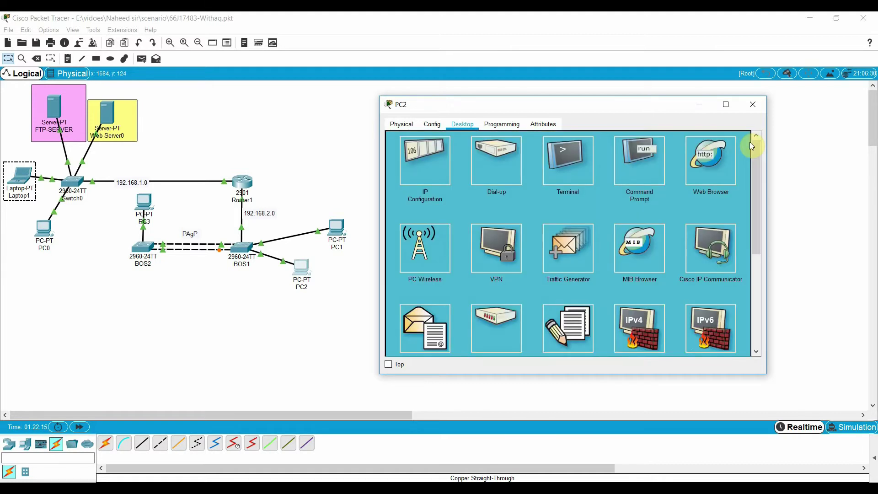
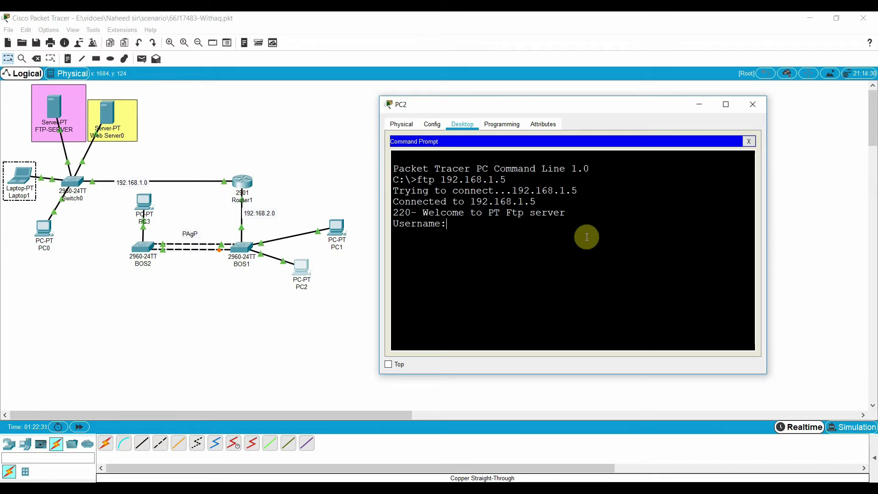
- Submit the FTP username and password on PC2 to reach the ftp> prompt
text(ider)
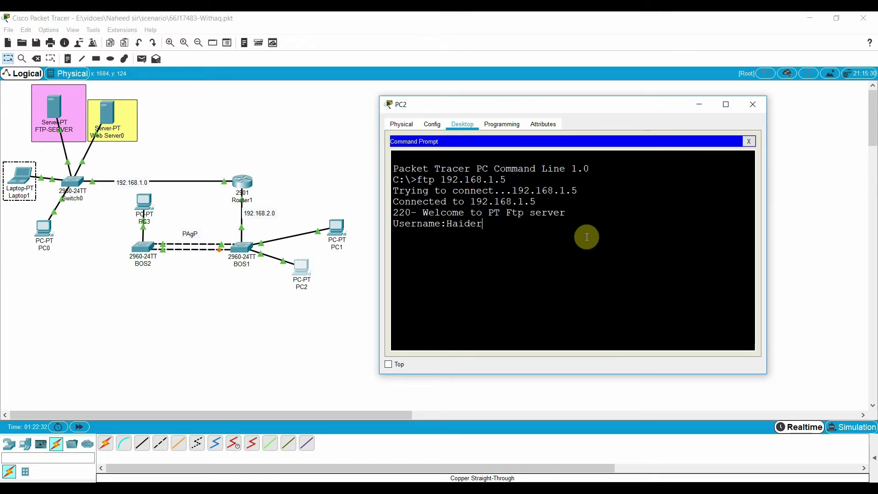
key(Return)
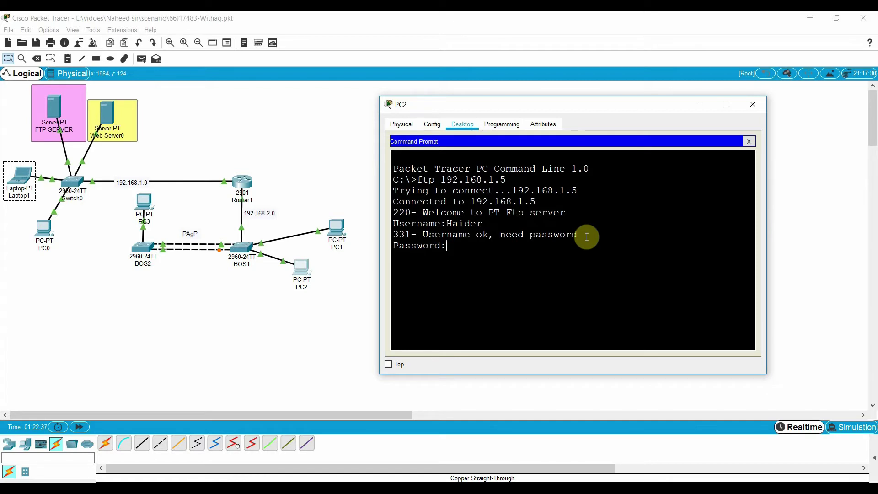
key(Return)
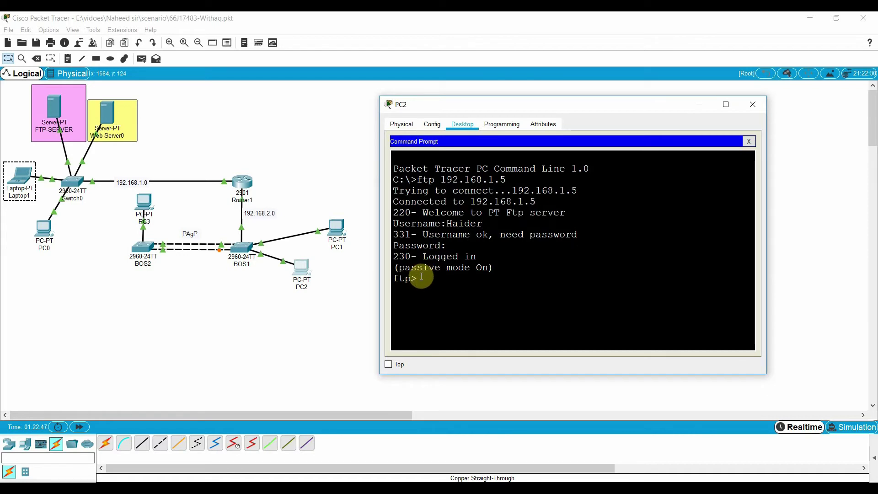
- Run dir on PC2 and widen the window so the 33 image files line up with their sizes
drag(421, 280, 379, 274)
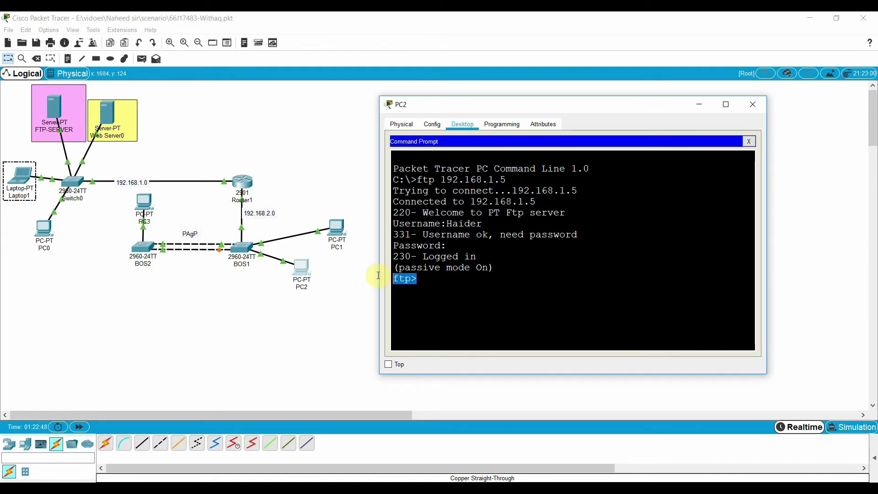
click(410, 278)
text(dir)
key(Return)
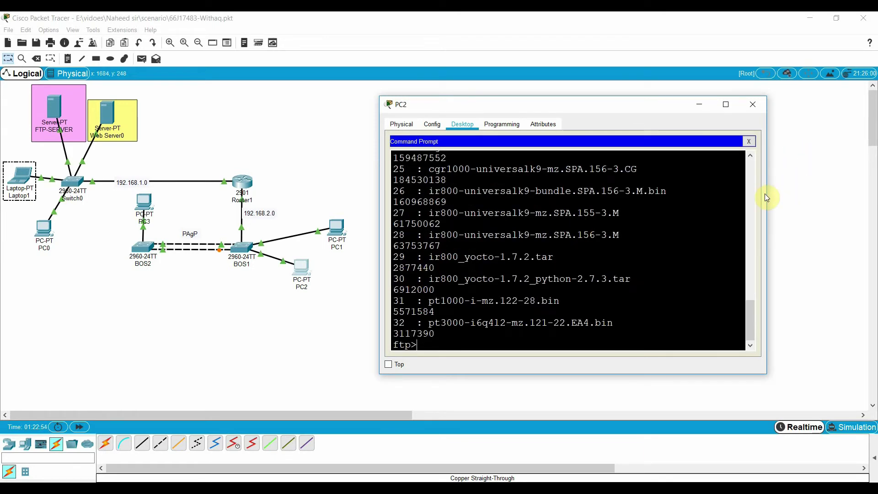
drag(768, 193, 835, 194)
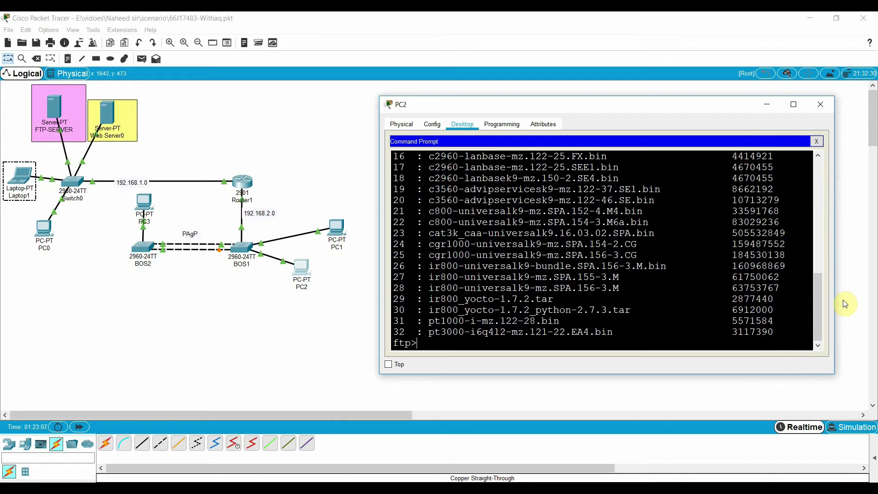
drag(821, 311, 829, 238)
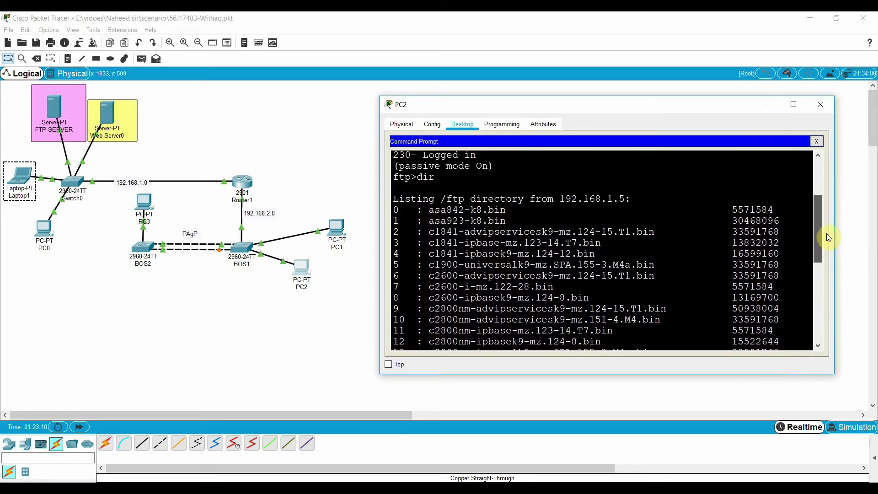
drag(506, 211, 429, 211)
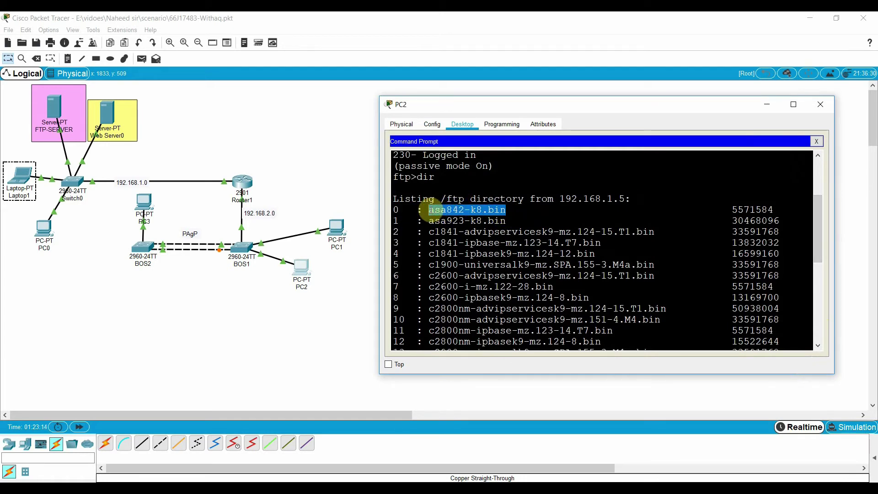
- Run 'get asa842-k8.bin' on PC2, pasting the file name copied from the listing
right_click(430, 210)
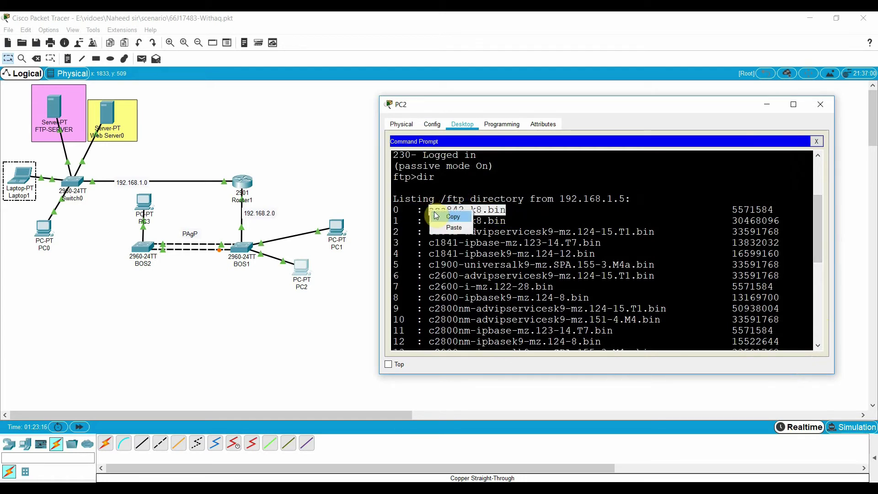
click(459, 218)
drag(819, 216, 470, 339)
click(421, 340)
text(get)
right_click(446, 349)
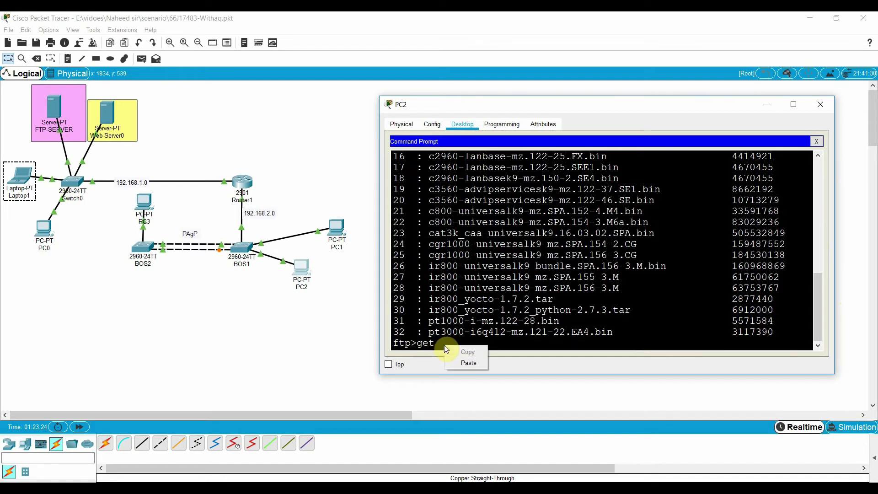
click(468, 365)
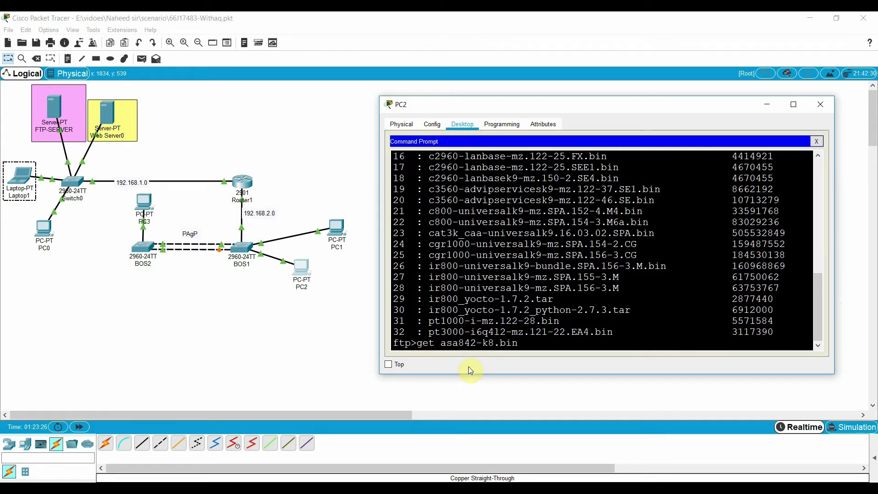
key(Return)
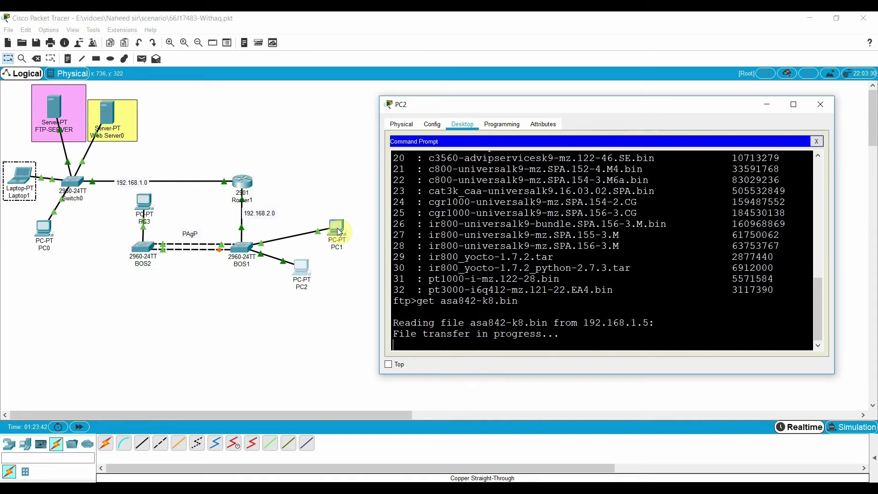
- Close PC2 and open PC1's Desktop Command Prompt in a widened window
click(339, 233)
click(339, 232)
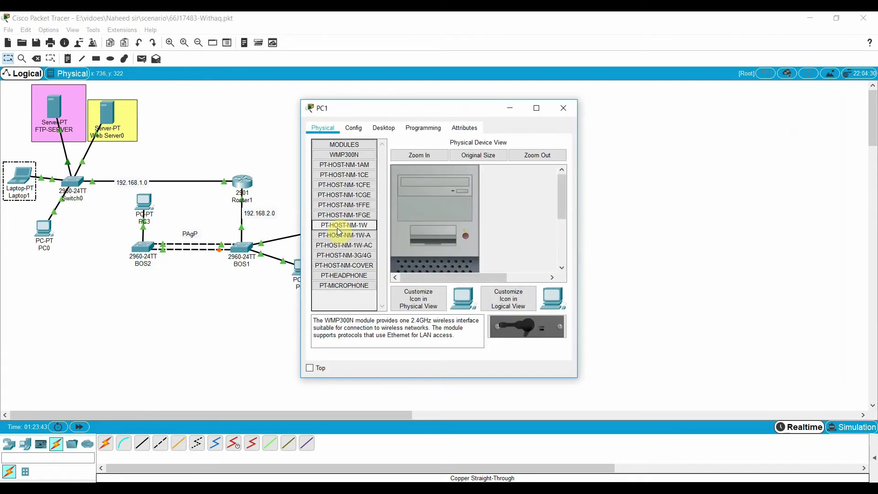
click(384, 129)
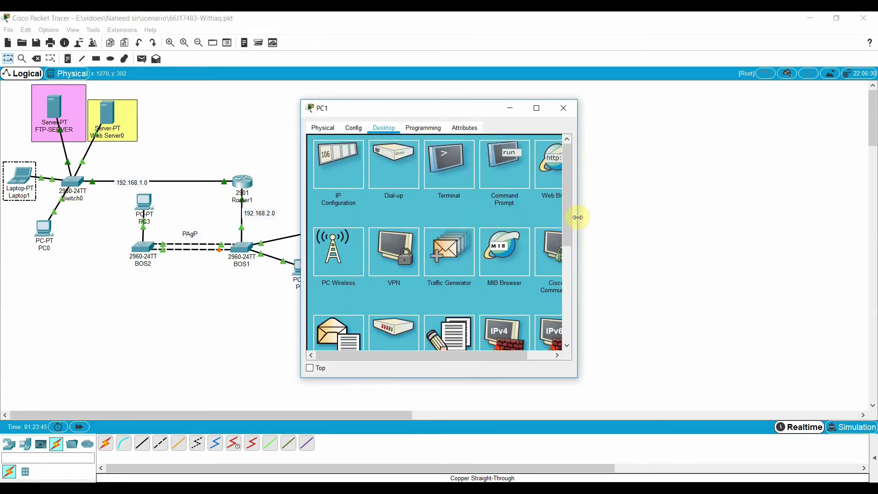
drag(577, 220, 686, 207)
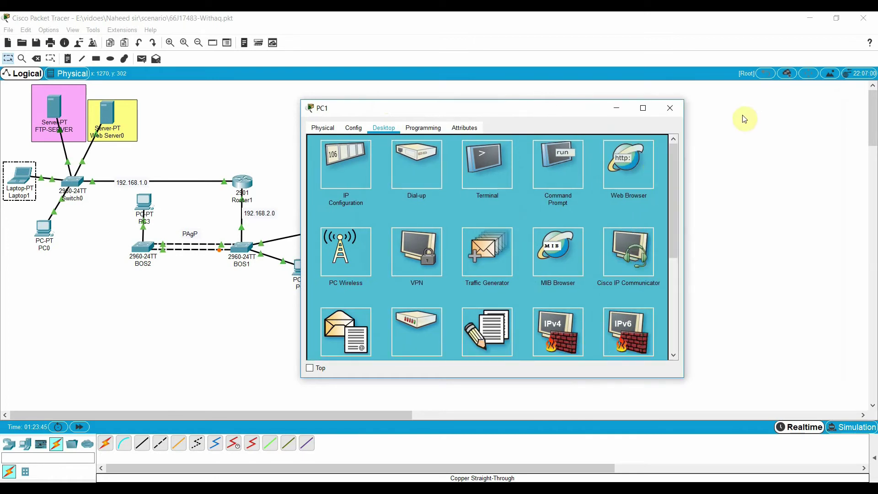
click(558, 175)
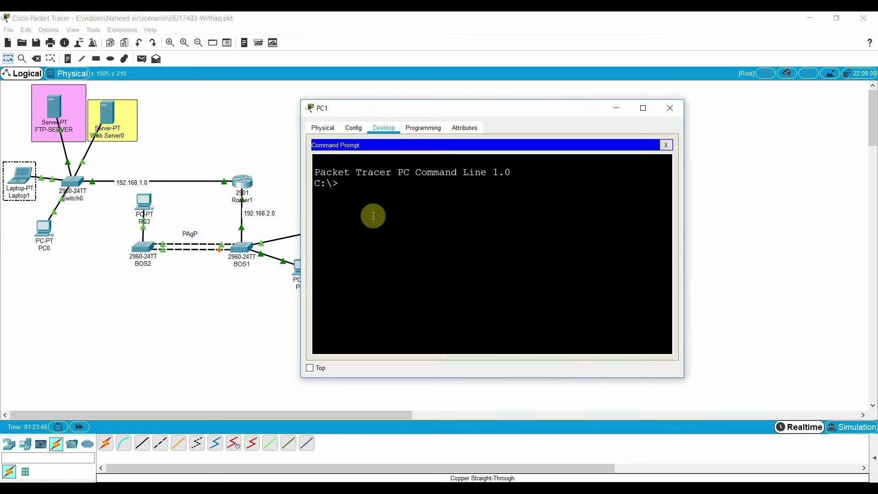
- Log PC1 into the FTP server at 192.168.1.5 with its username and password, then close the prompt
text(ftp )
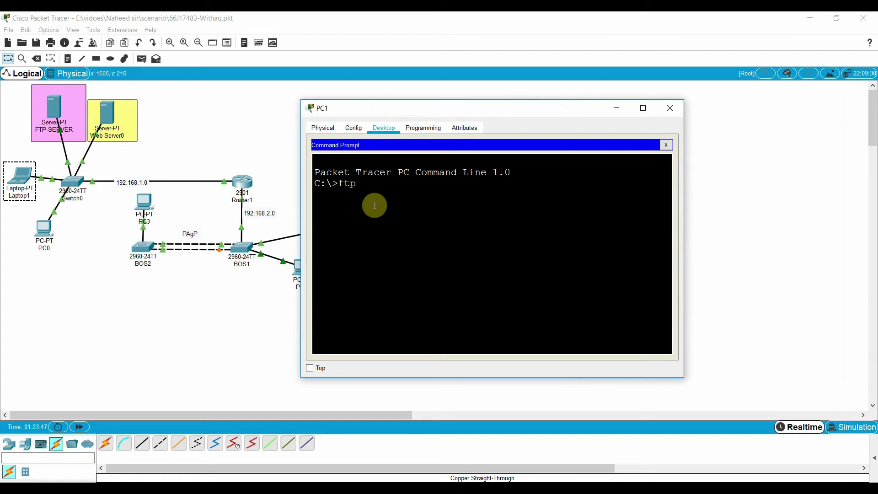
text(192.168.1.5)
key(Return)
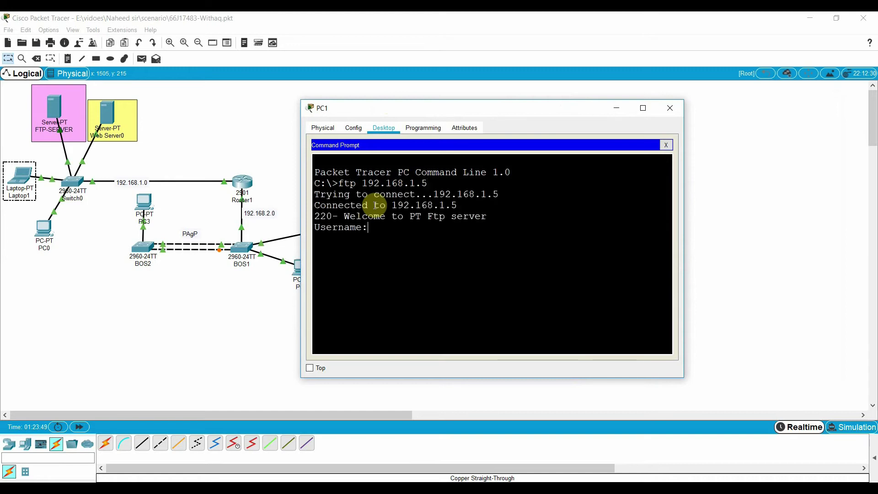
text(Haider)
key(Return)
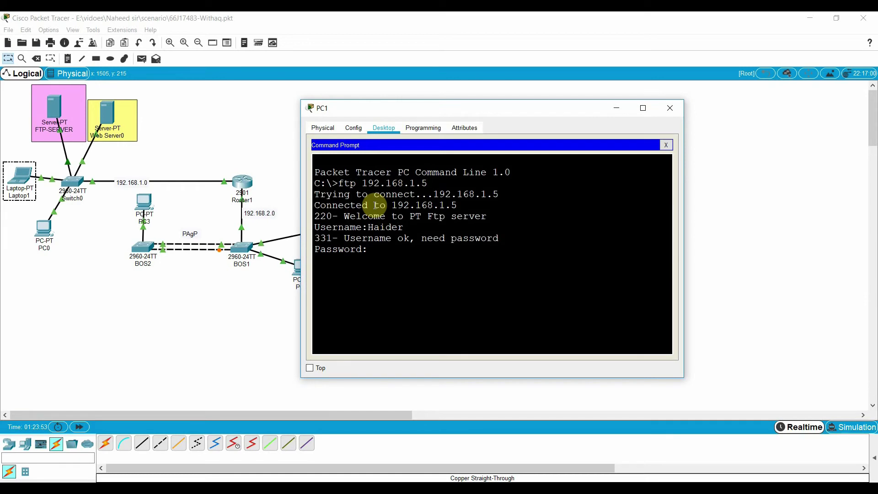
key(Return)
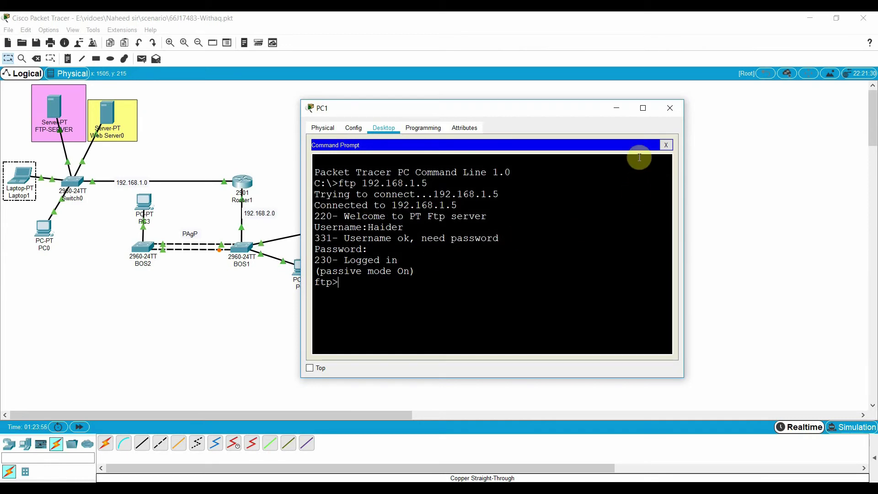
click(667, 145)
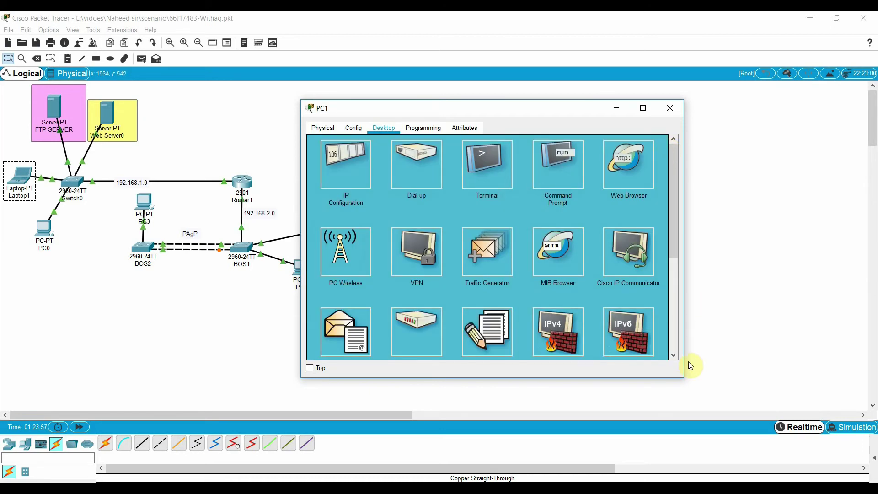
- Type 'this is haider tec' into a new document in PC1's Text Editor
drag(687, 304, 741, 323)
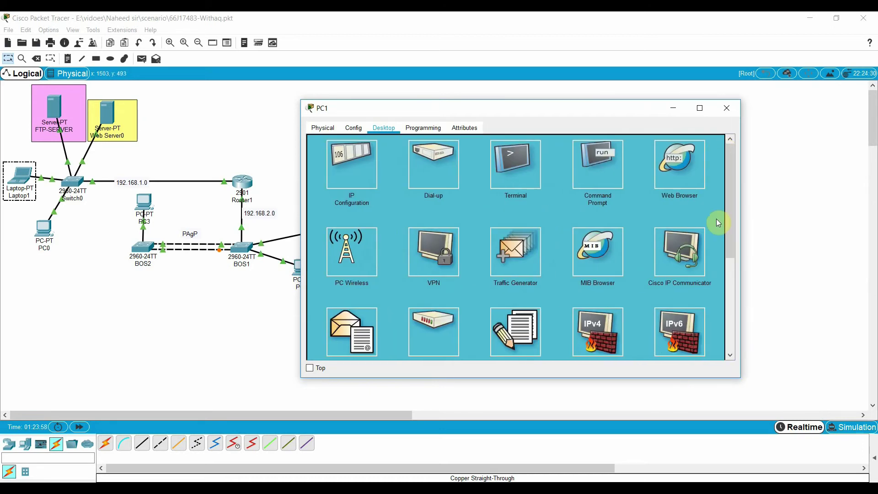
drag(732, 240, 733, 248)
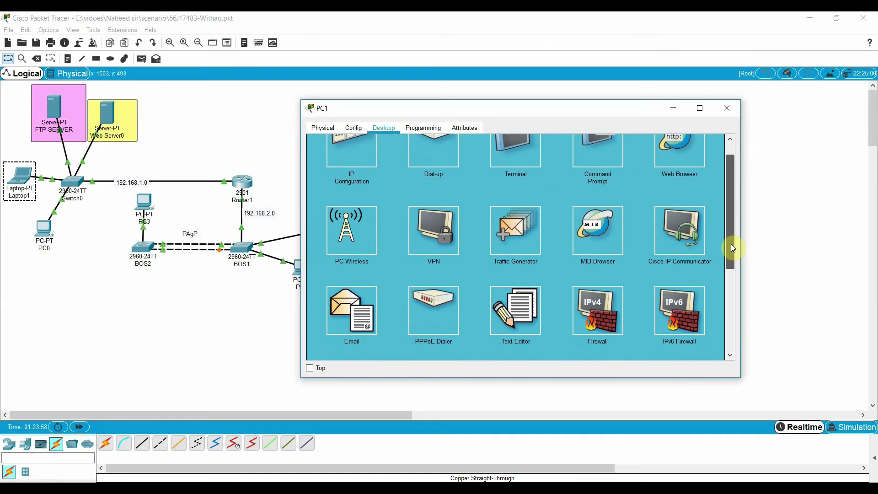
click(508, 313)
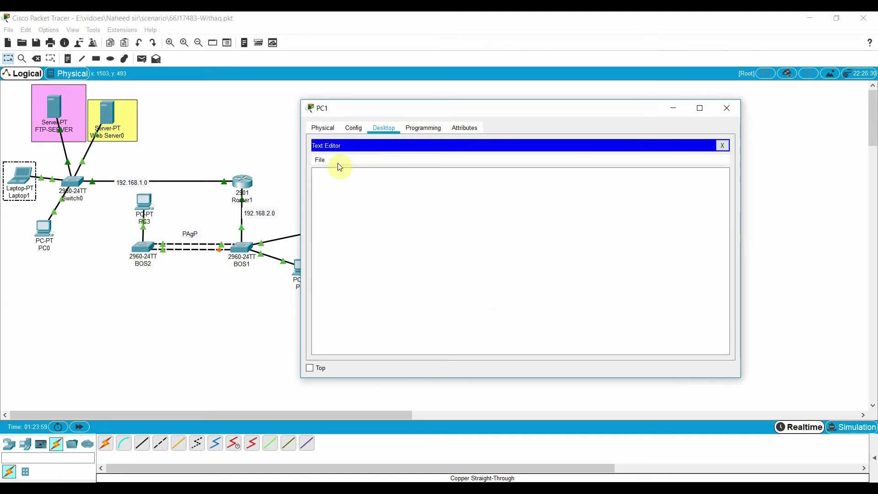
click(328, 183)
text(thi)
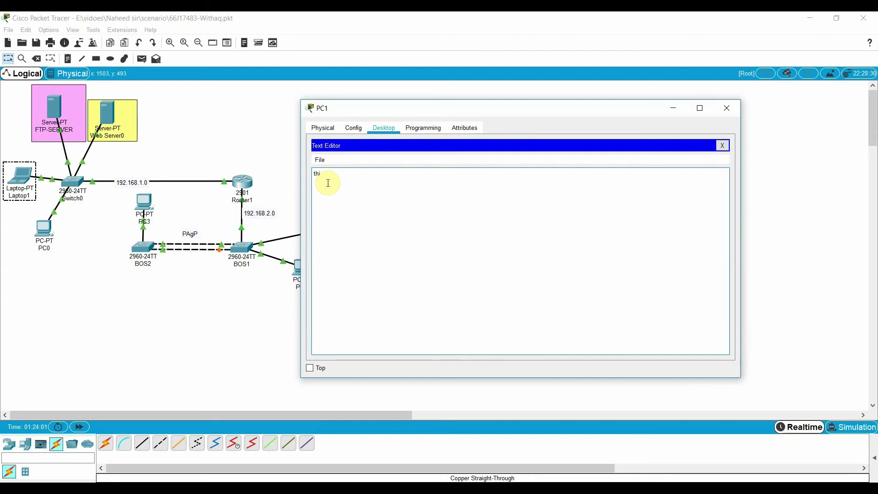
text(s is haider tec)
- Save the note as haider.txt when closing the Text Editor
click(727, 147)
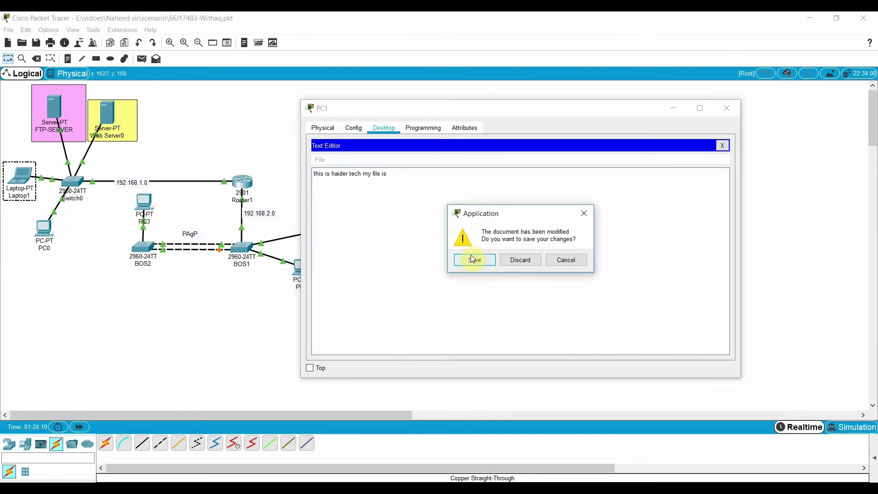
click(471, 255)
text(haider)
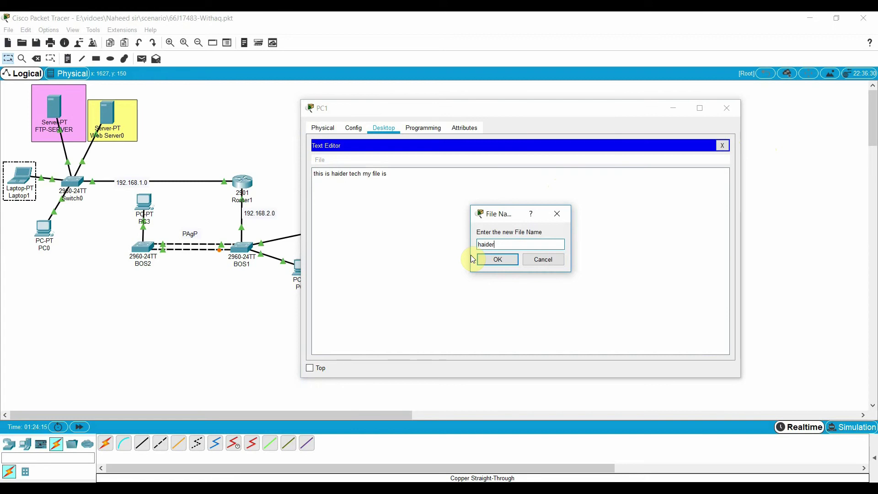
text(.txt)
click(492, 260)
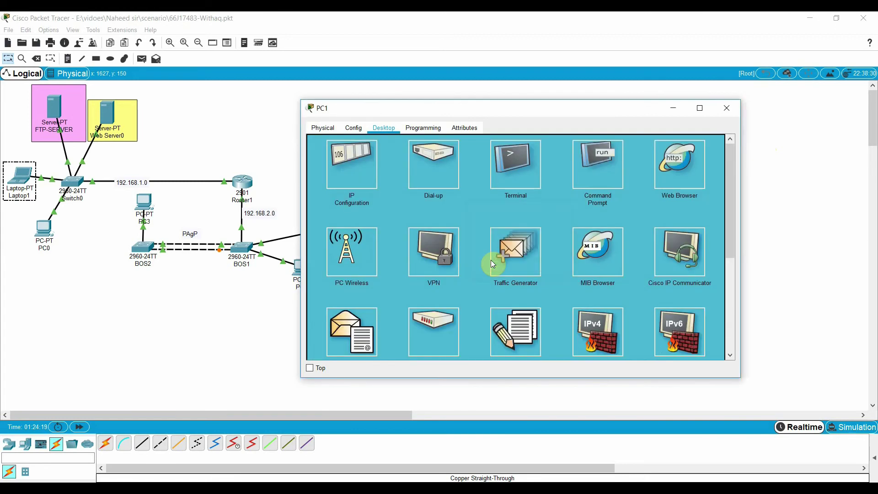
click(614, 166)
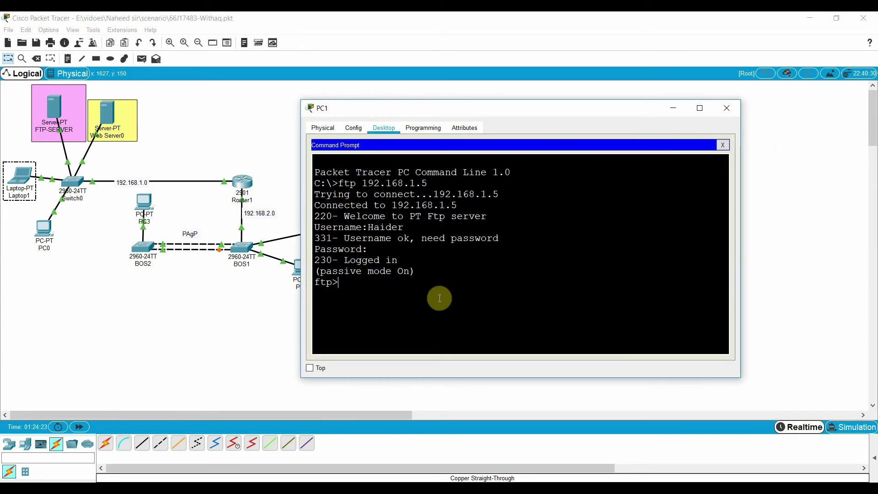
- Exit PC1's FTP session with quit after a mistyped 'quite'
text(quite)
key(Return)
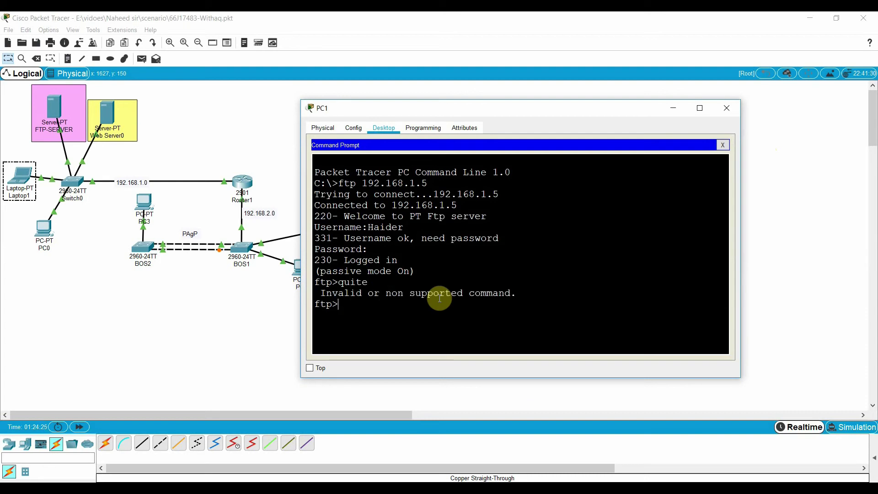
text(quit)
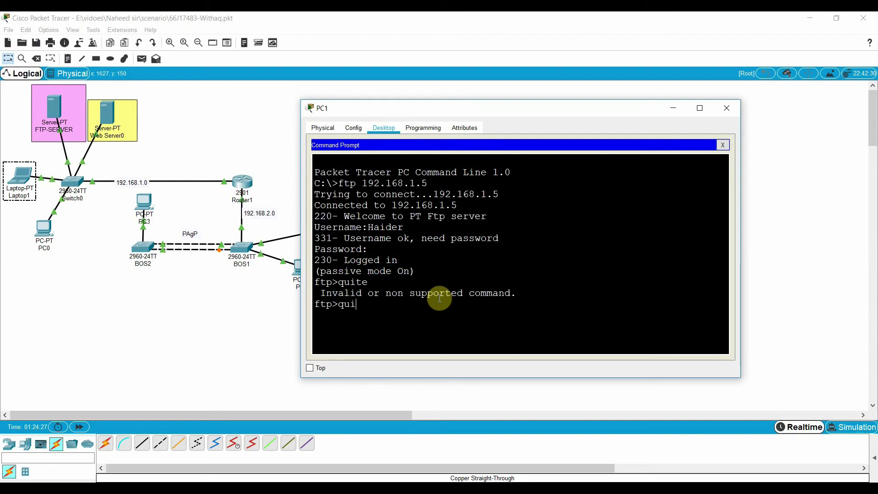
key(Return)
- List PC1's local files with dir, showing haider.txt (31 bytes) and sampleFile.txt
text(dir)
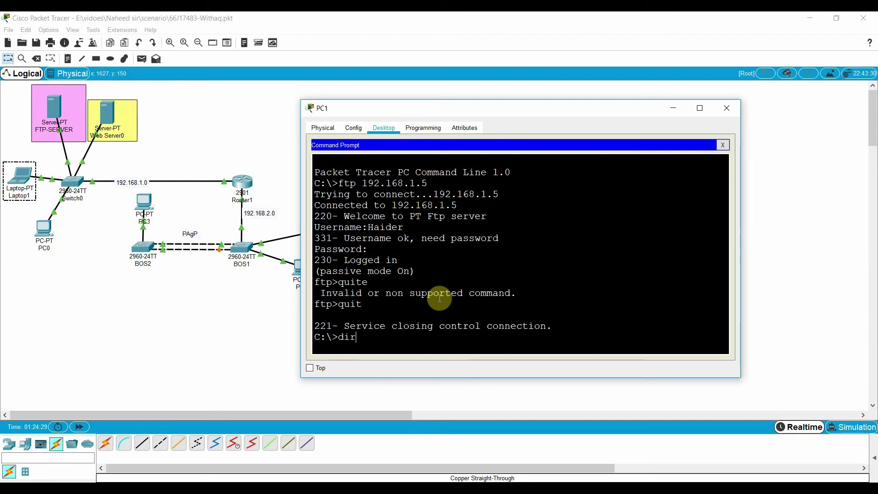
key(Return)
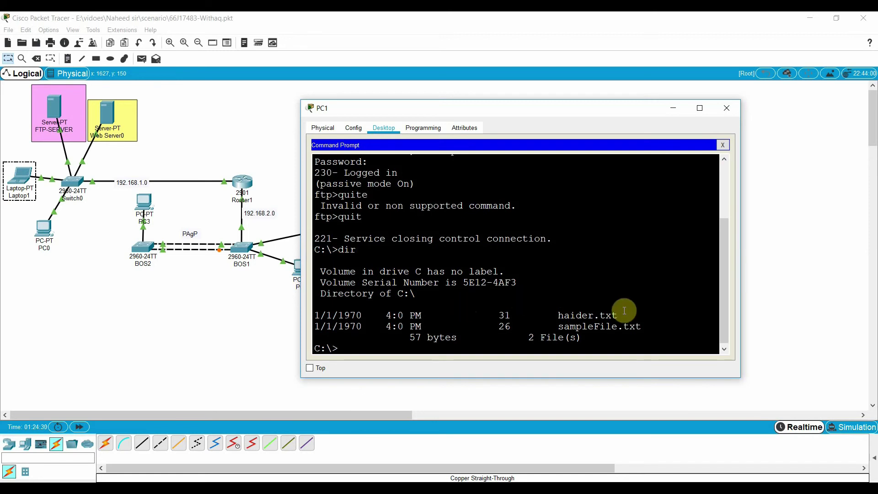
drag(623, 315, 559, 315)
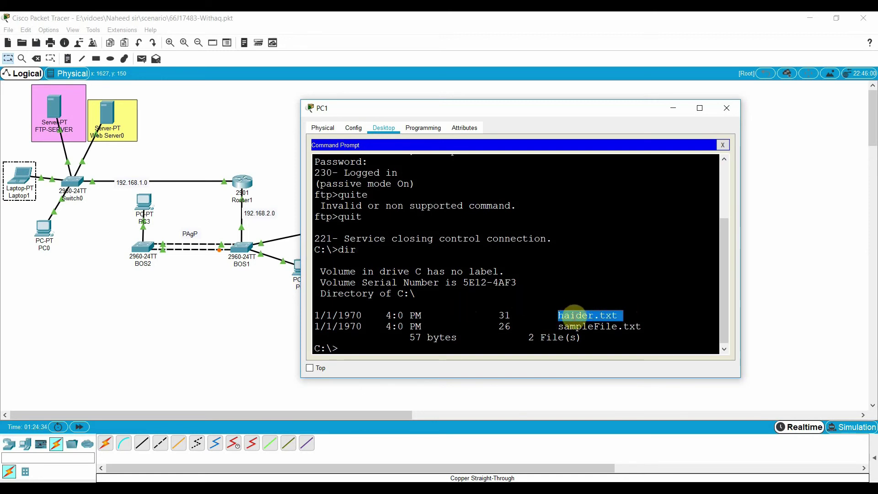
click(383, 347)
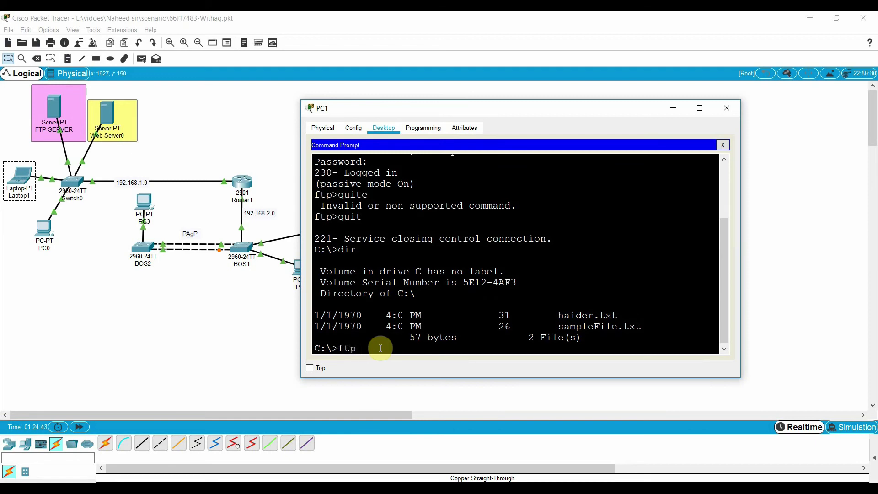
- Reconnect PC1 to 192.168.1.5 with ftp and log in with the corrected username and password
text(ftp 192.168.1.5)
key(Return)
text(aider)
key(BackSpace)
key(BackSpace)
key(BackSpace)
key(BackSpace)
key(BackSpace)
text(Haider)
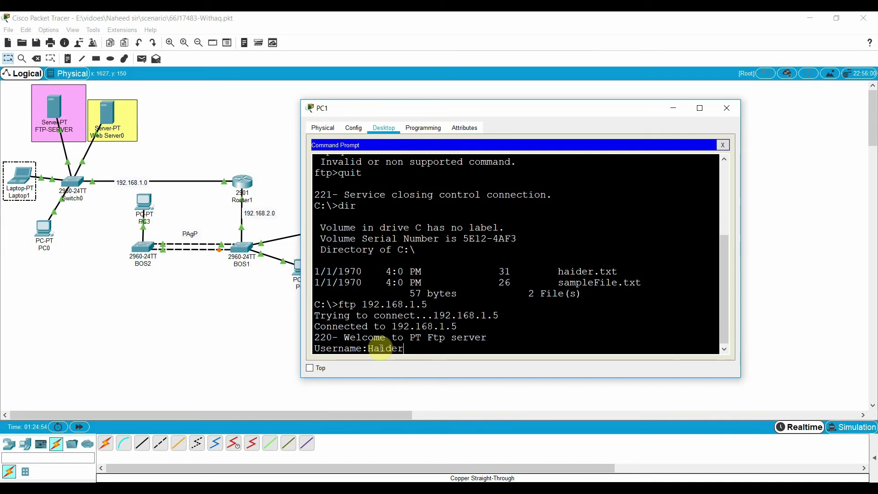
key(Return)
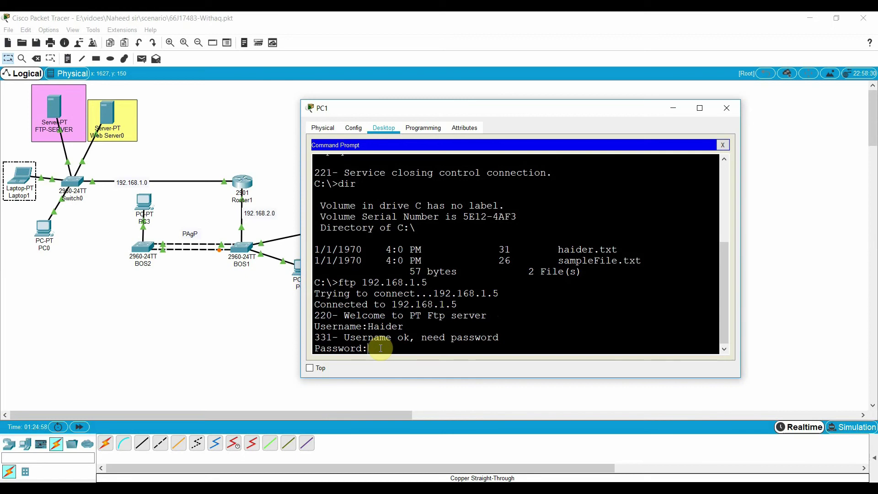
key(Return)
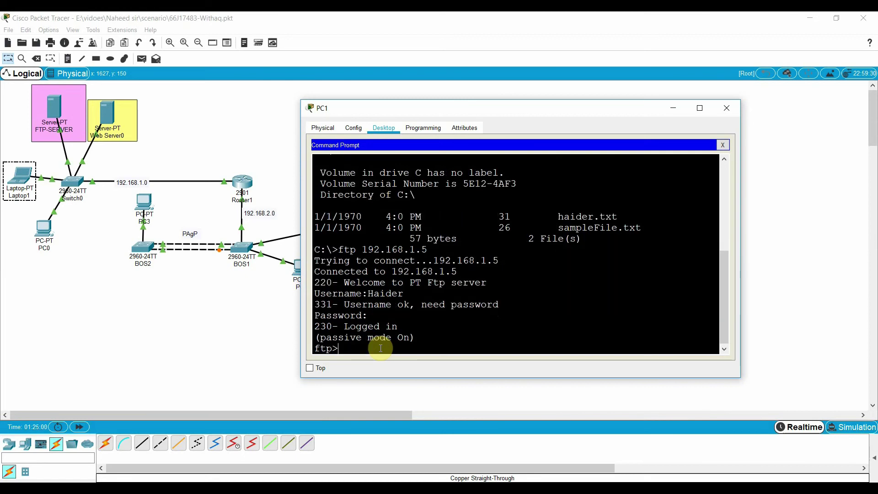
- List the server's image files 0–32 with dir, then enlarge and reposition PC1's window
text(dir)
key(Return)
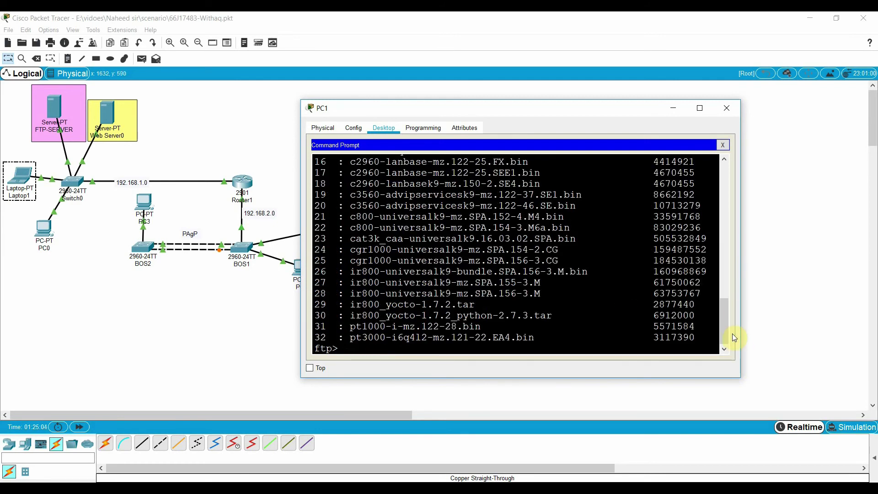
drag(691, 379, 698, 431)
drag(726, 363, 560, 387)
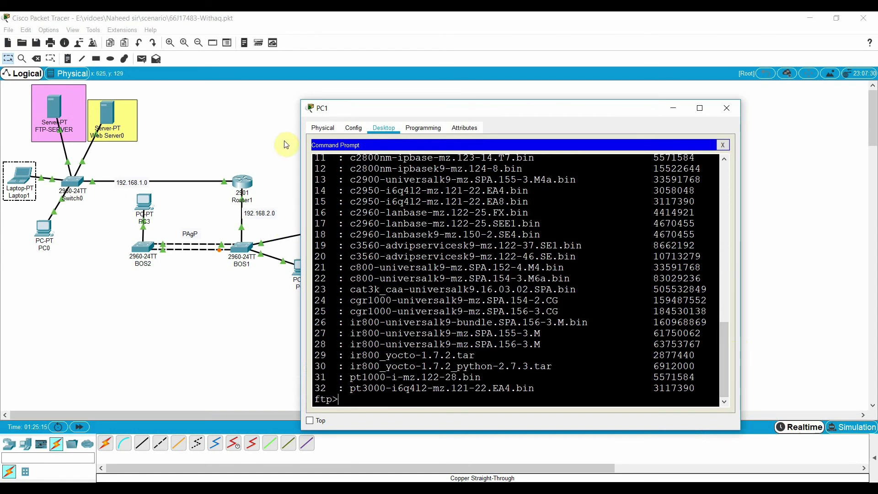
drag(337, 114, 440, 97)
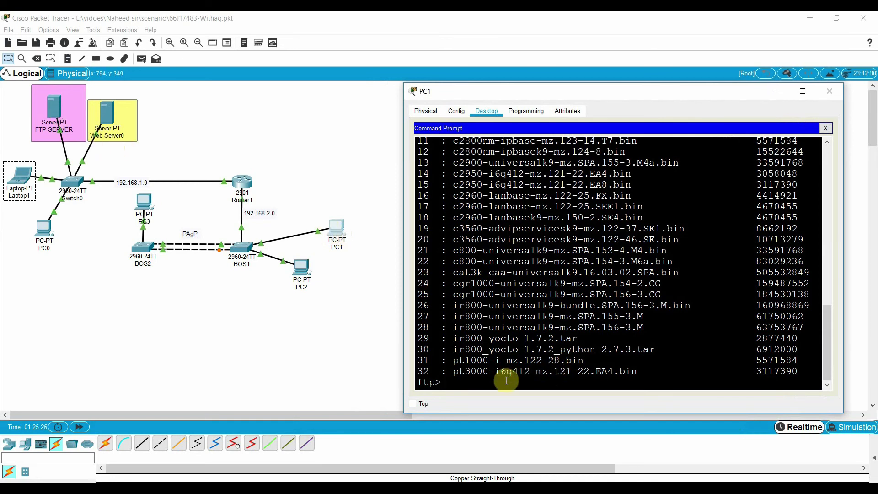
- Run 'put haider.txt', confirm its 31-byte entry with dir, and open the FTP-SERVER device
text(put haider.txt)
key(Return)
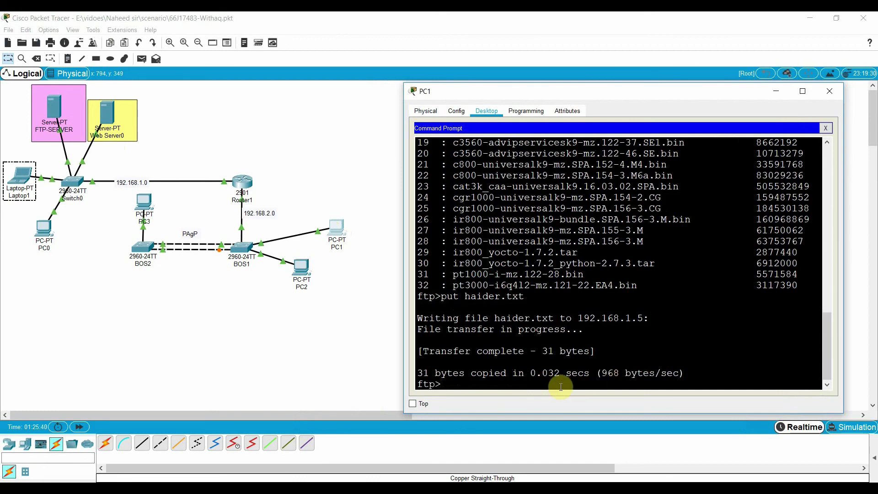
text(dir)
key(Return)
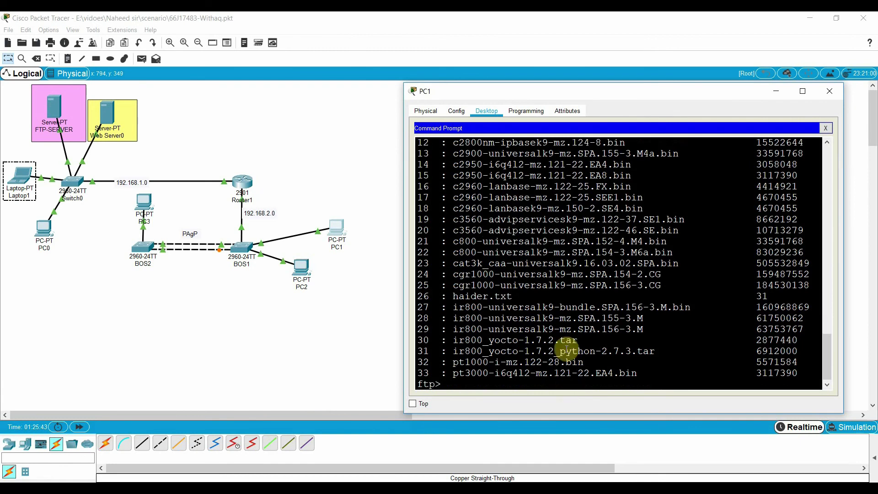
drag(513, 297, 456, 297)
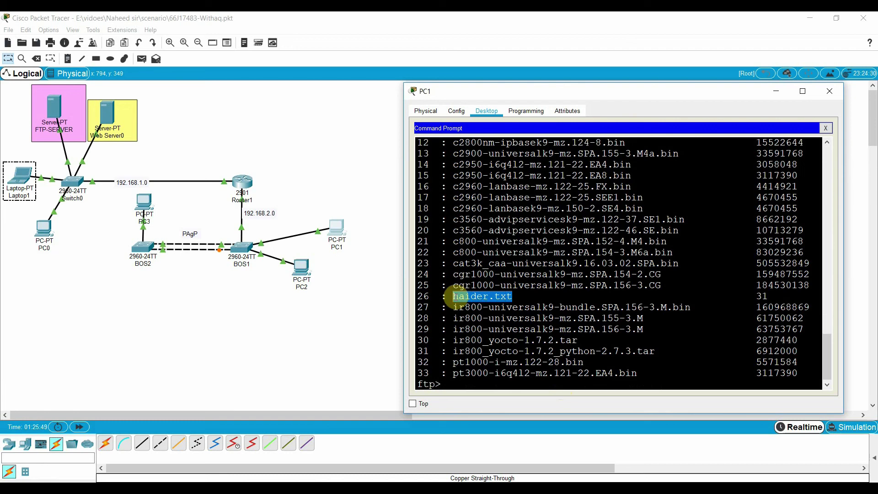
click(214, 146)
click(51, 116)
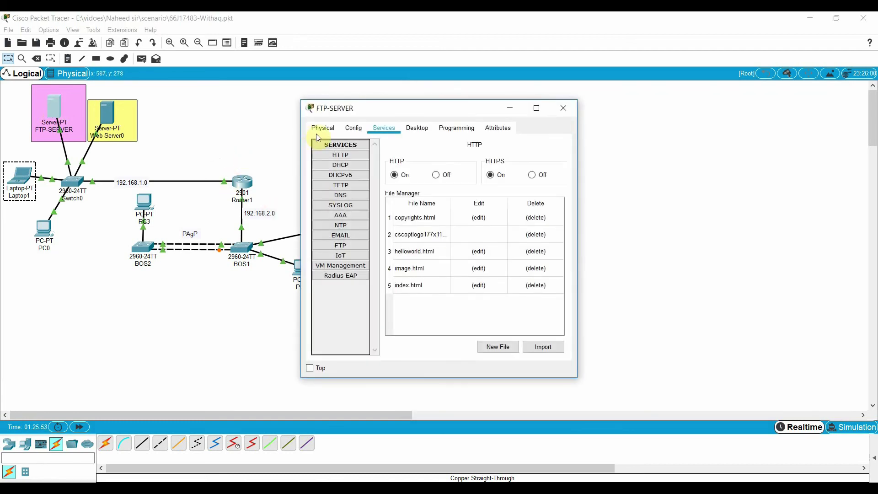
- Check the FTP-SERVER's maximized FTP service list for haider.txt at entry 27, then close it
click(354, 251)
click(537, 108)
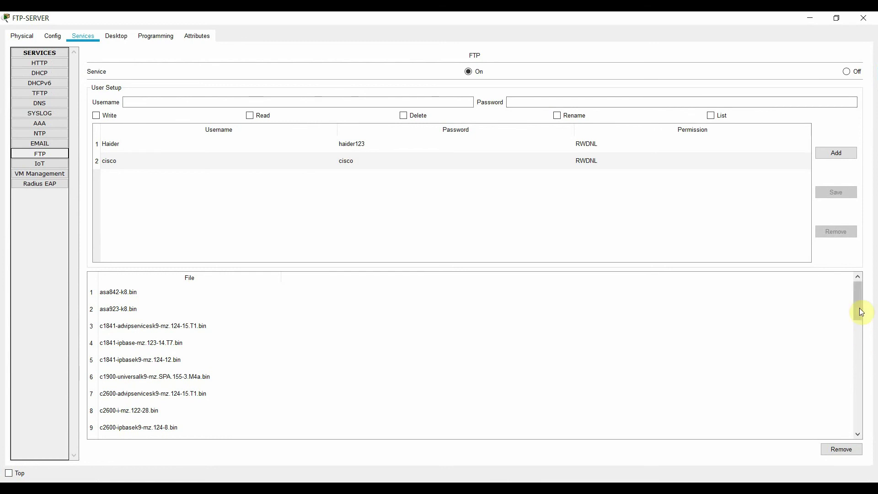
drag(860, 297, 866, 386)
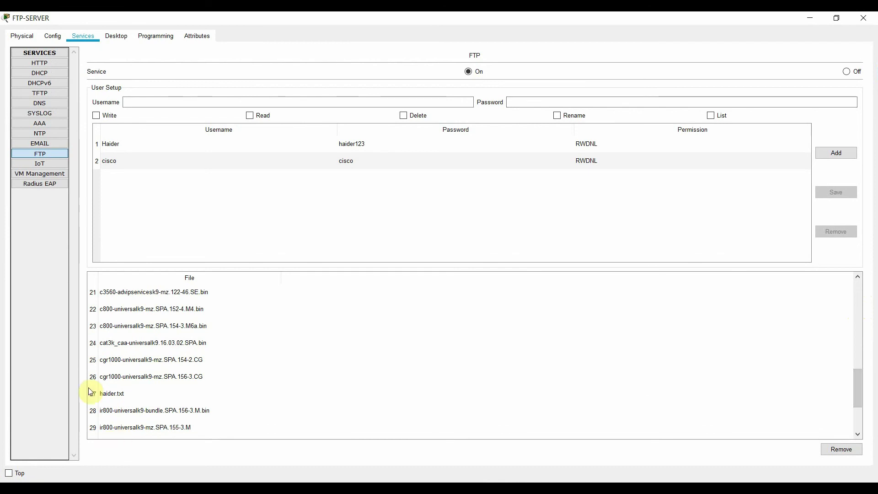
click(114, 400)
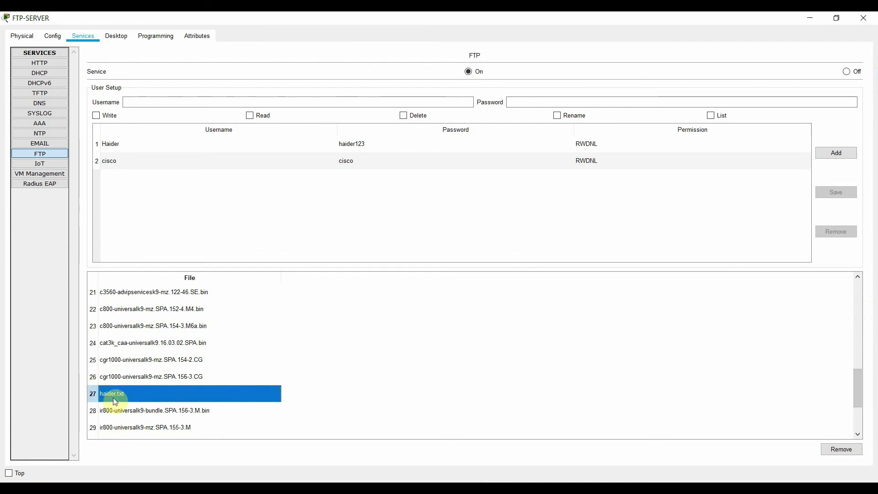
click(868, 26)
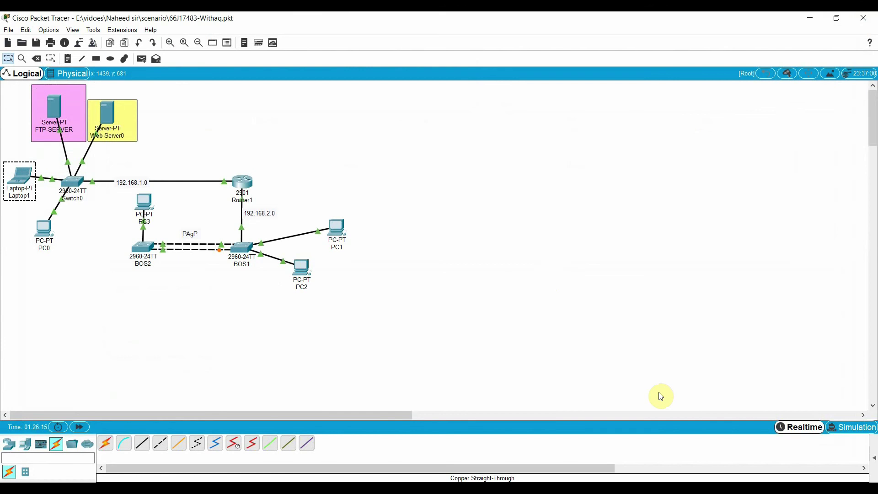
- Use a right-click menu at the screen's bottom-right while the topology is showing
click(776, 489)
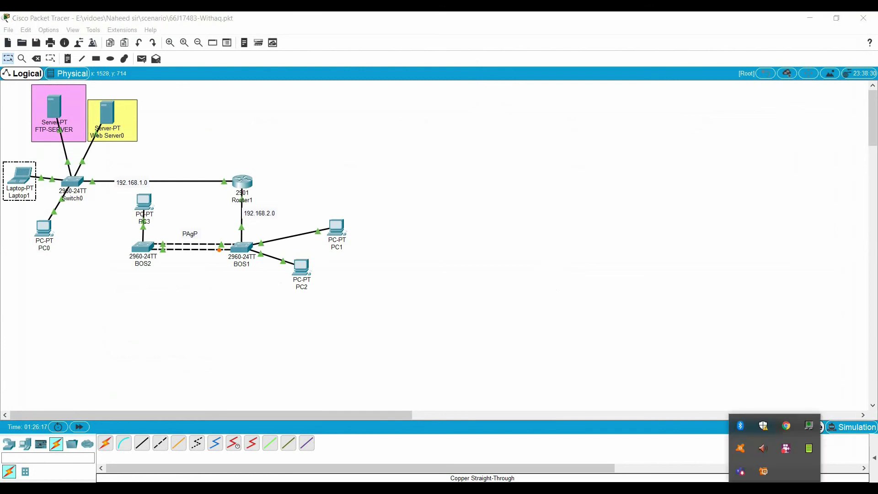
right_click(785, 452)
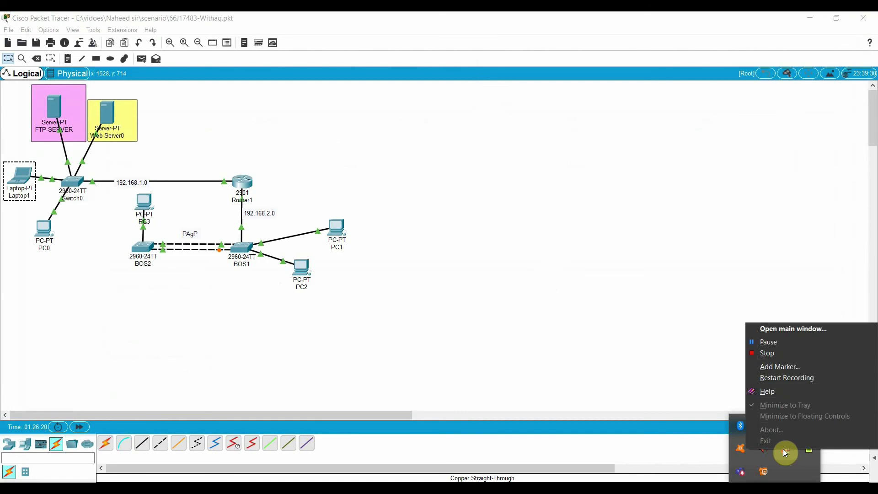
click(776, 355)
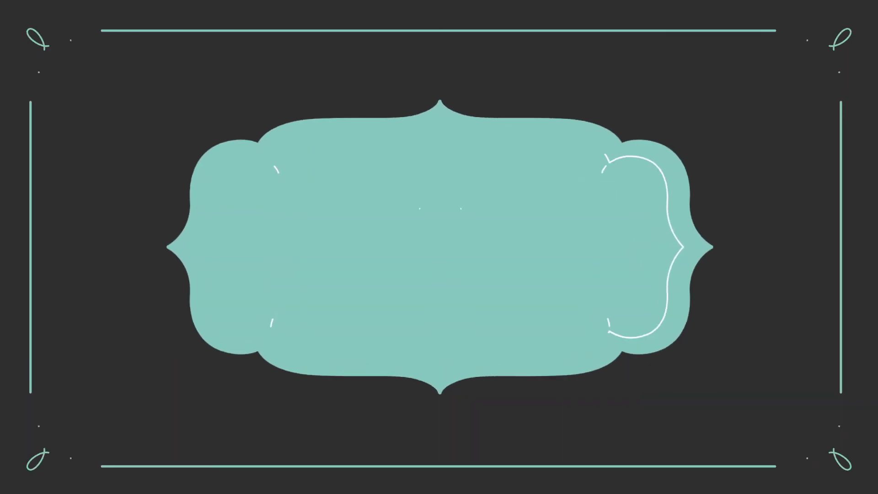